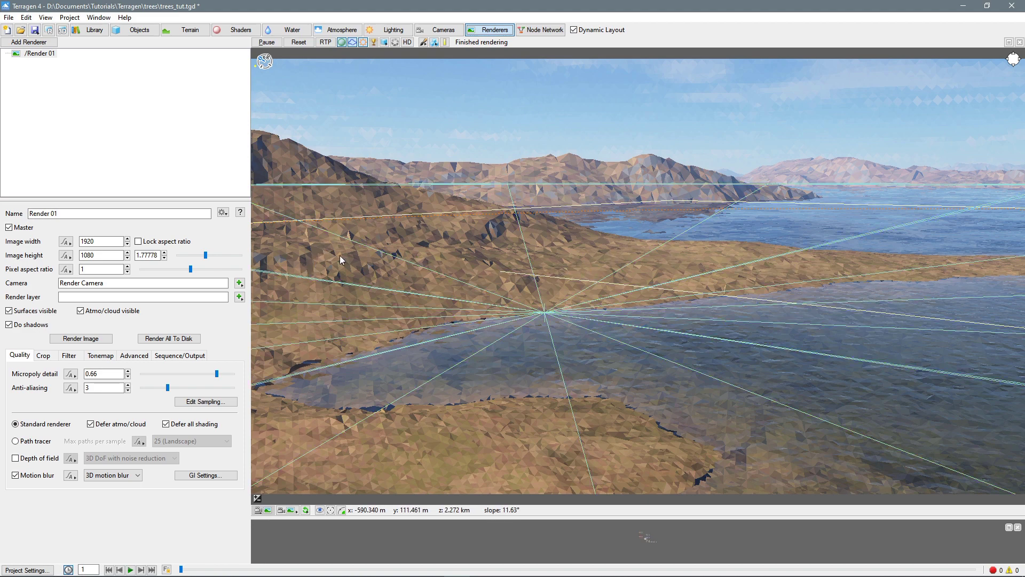
Step: Add a Tgo reader population that loads the EA16a_Palmetto.tgo tree model
{"action": "left_click", "coordinate": [138, 31]}
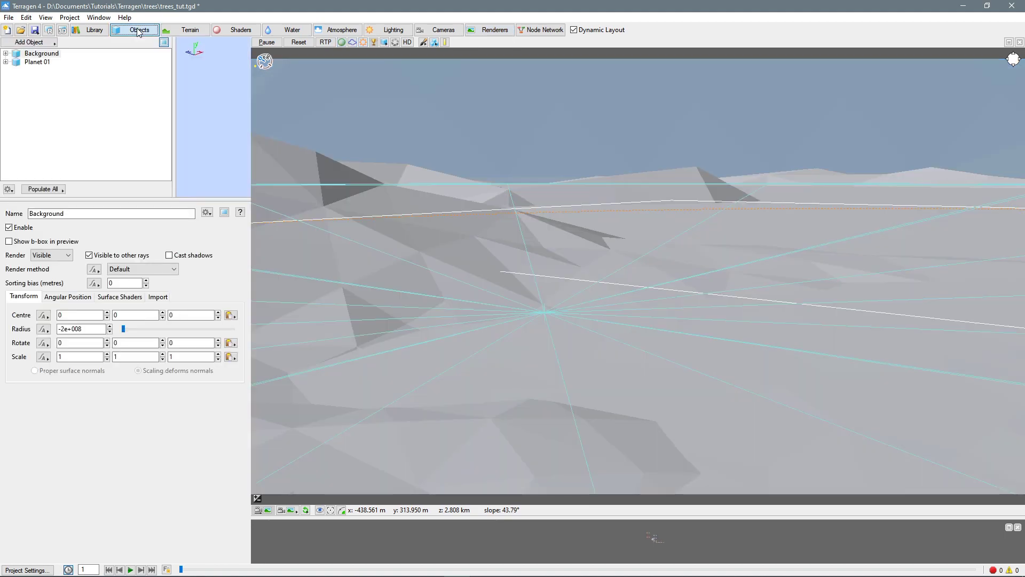
{"action": "left_click", "coordinate": [51, 43]}
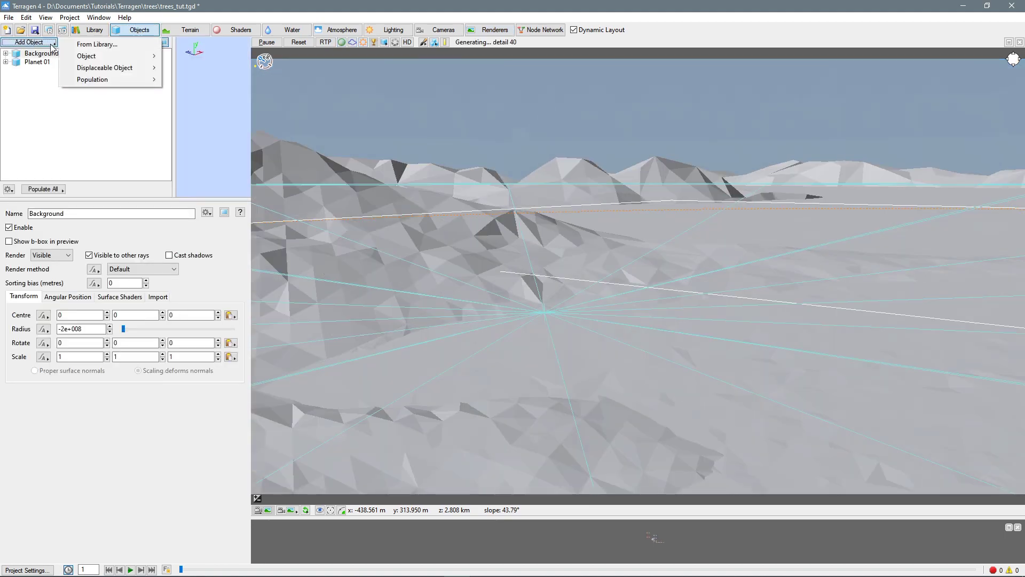
{"action": "mouse_move", "coordinate": [123, 79]}
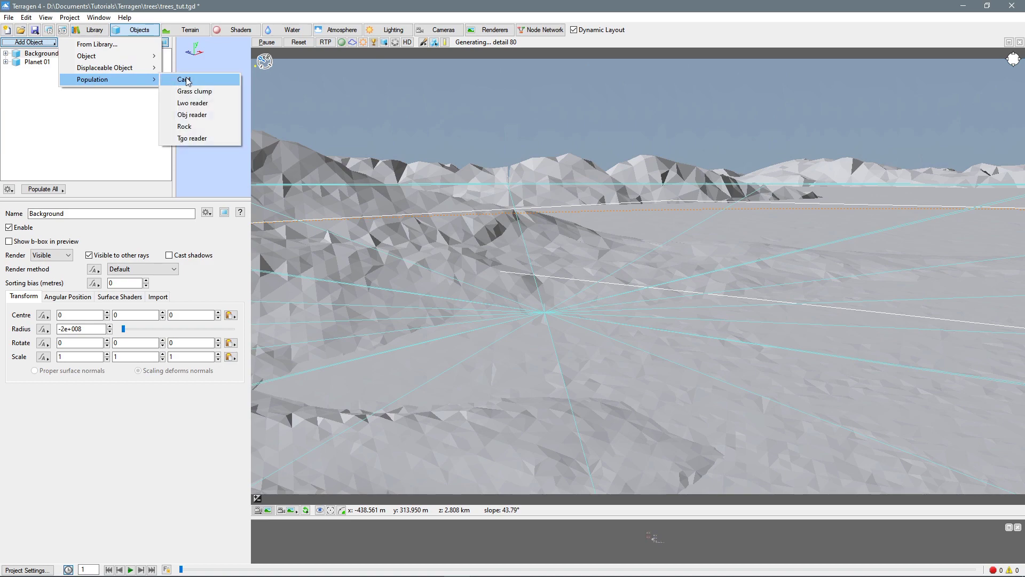
{"action": "left_click", "coordinate": [209, 138]}
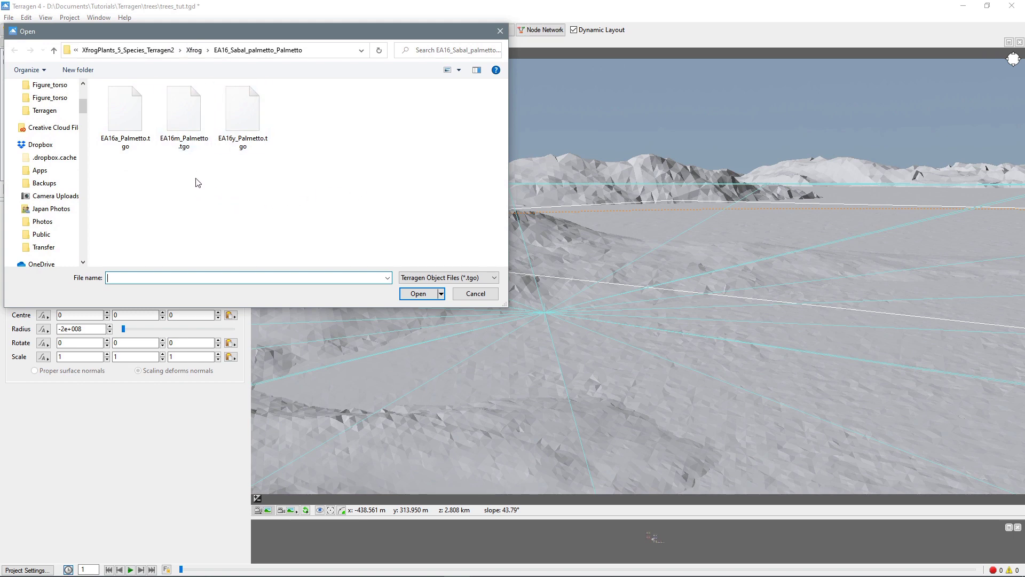
{"action": "left_click", "coordinate": [125, 113]}
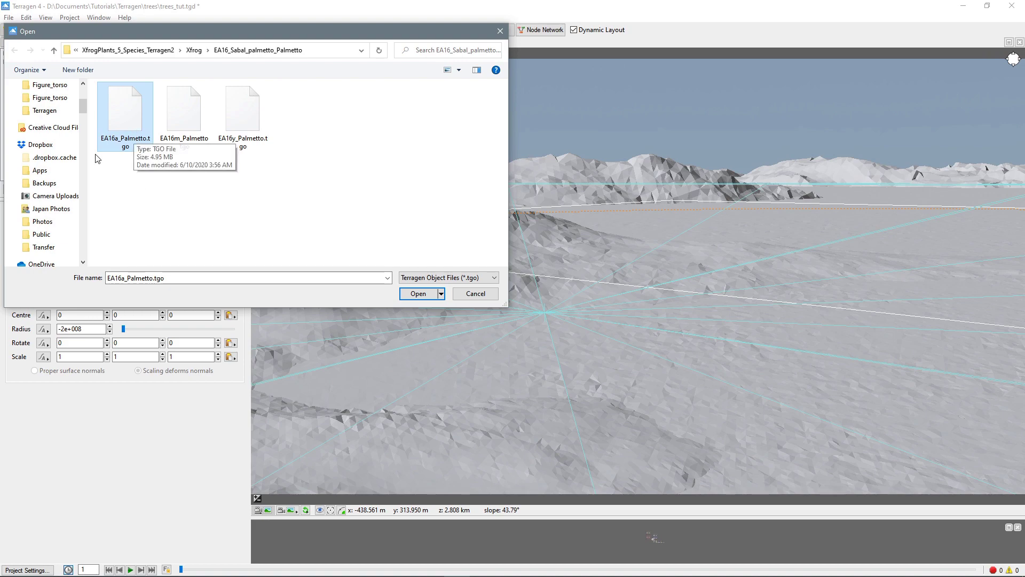
{"action": "double_click", "coordinate": [128, 117]}
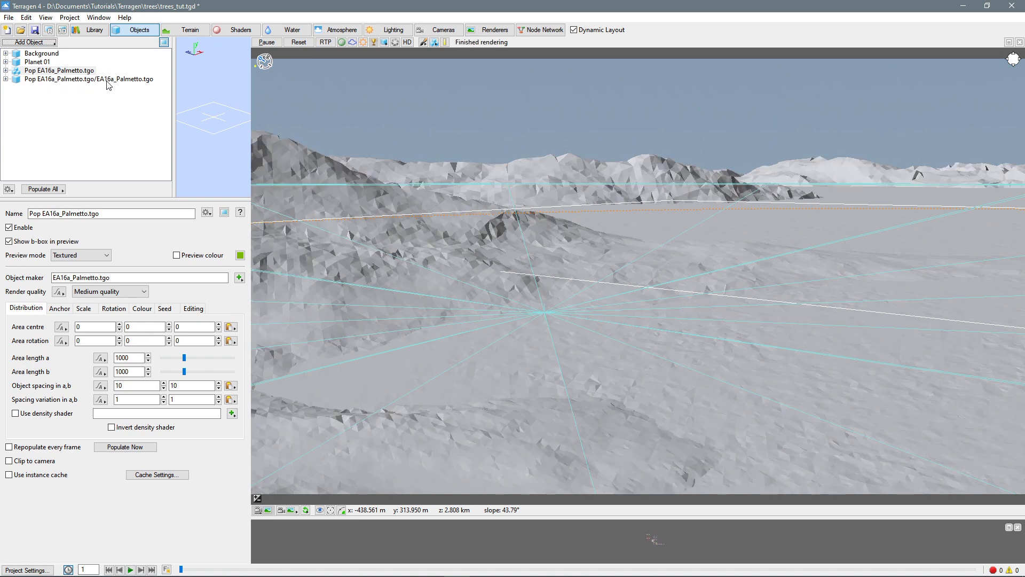
Step: Populate Pop EA16a_Palmetto.tgo and orbit the preview to locate its 1000 by 1000 bounding box
{"action": "left_click", "coordinate": [68, 71]}
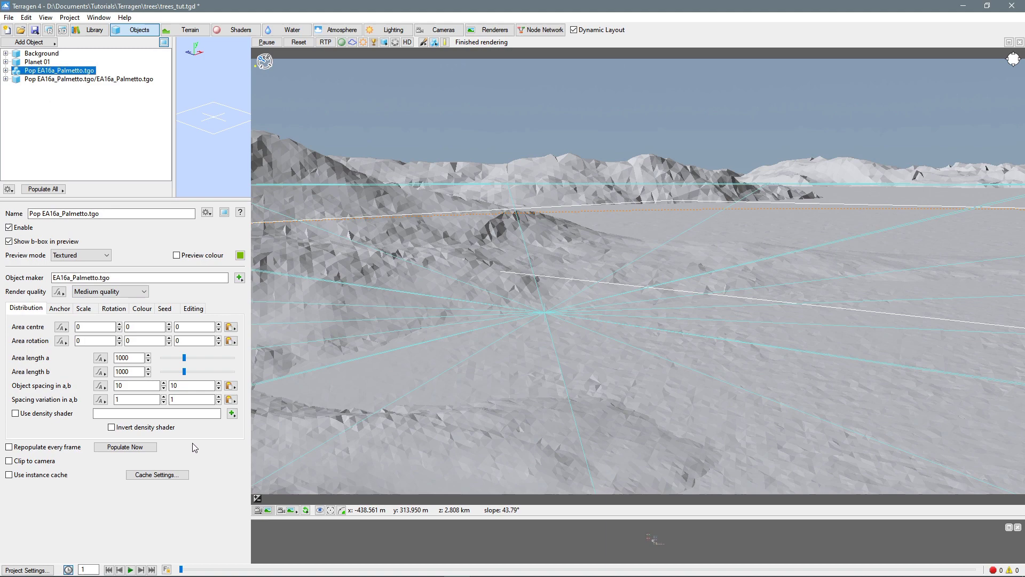
{"action": "left_click", "coordinate": [137, 448]}
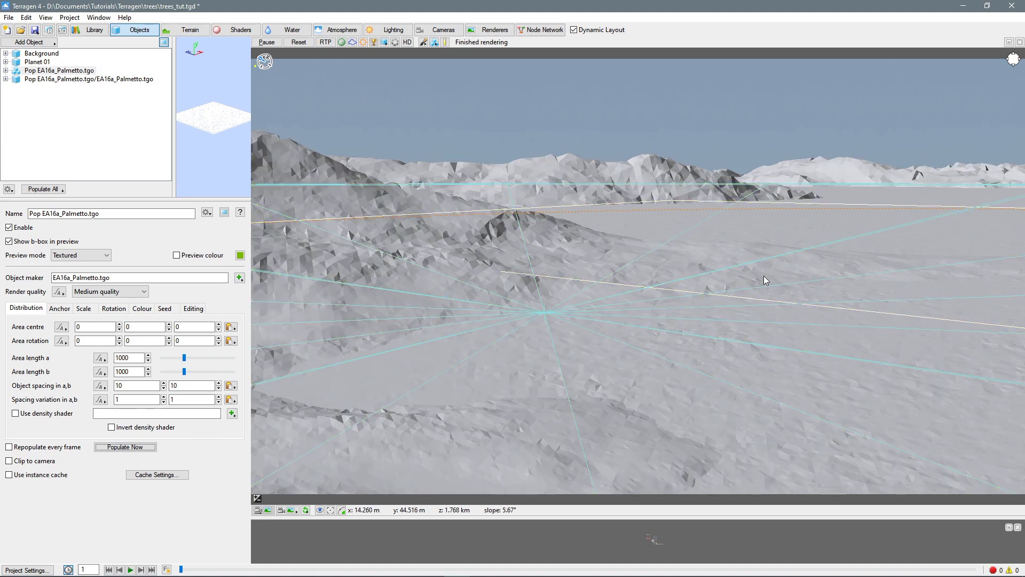
{"action": "middle_click_drag", "start_coordinate": [798, 266], "coordinate": [847, 279]}
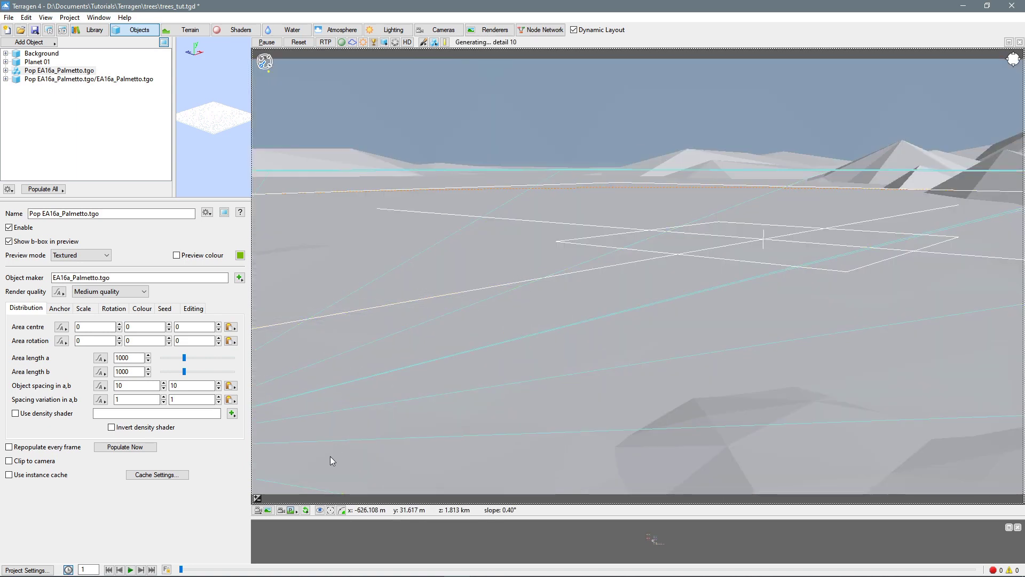
Step: Through the render camera, copy a terrain point and paste 168.241, 68.7089, 1915.26 as Area centre
{"action": "left_click", "coordinate": [291, 510]}
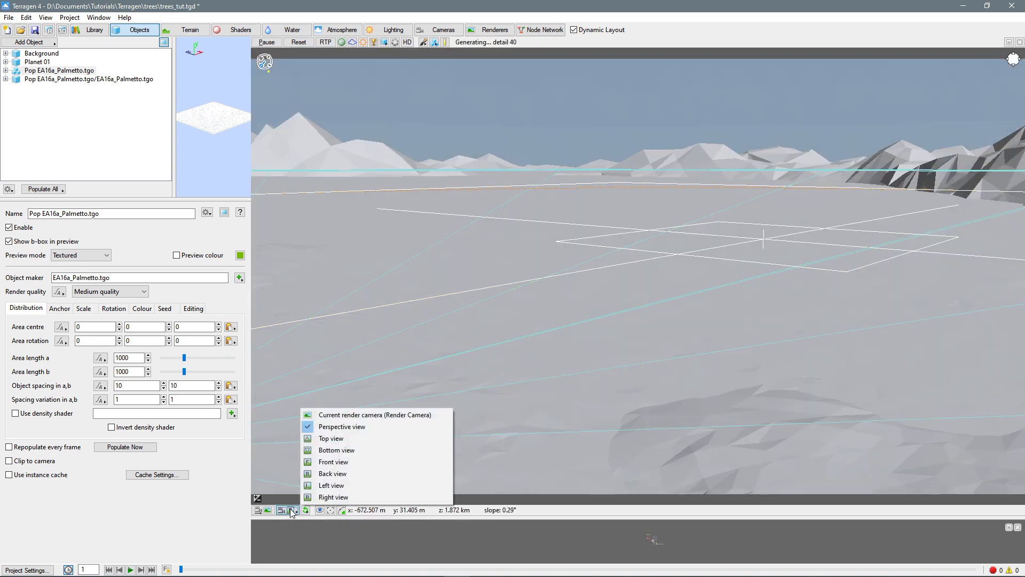
{"action": "left_click", "coordinate": [341, 415]}
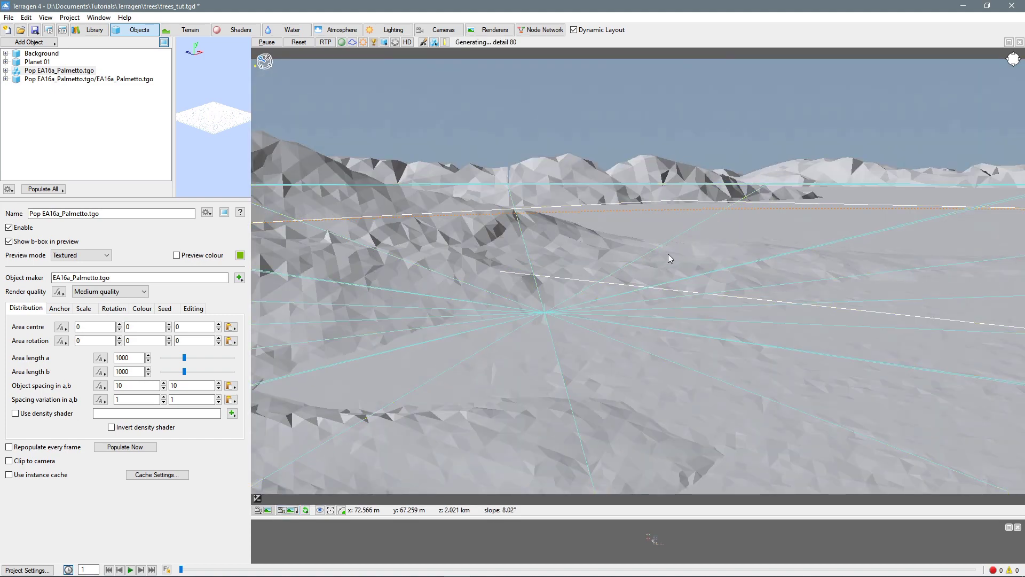
{"action": "right_click", "coordinate": [732, 257]}
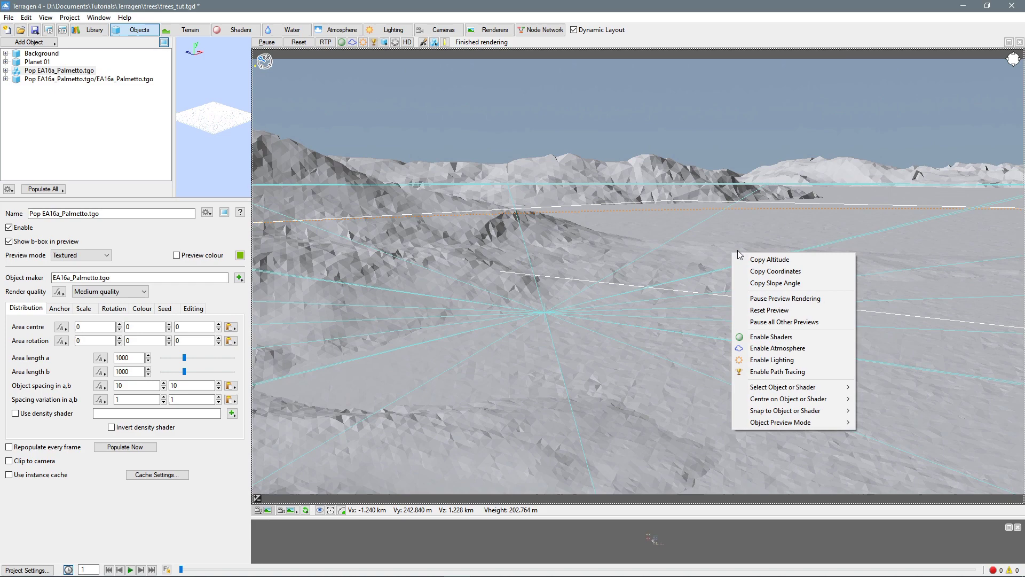
{"action": "left_click", "coordinate": [786, 272]}
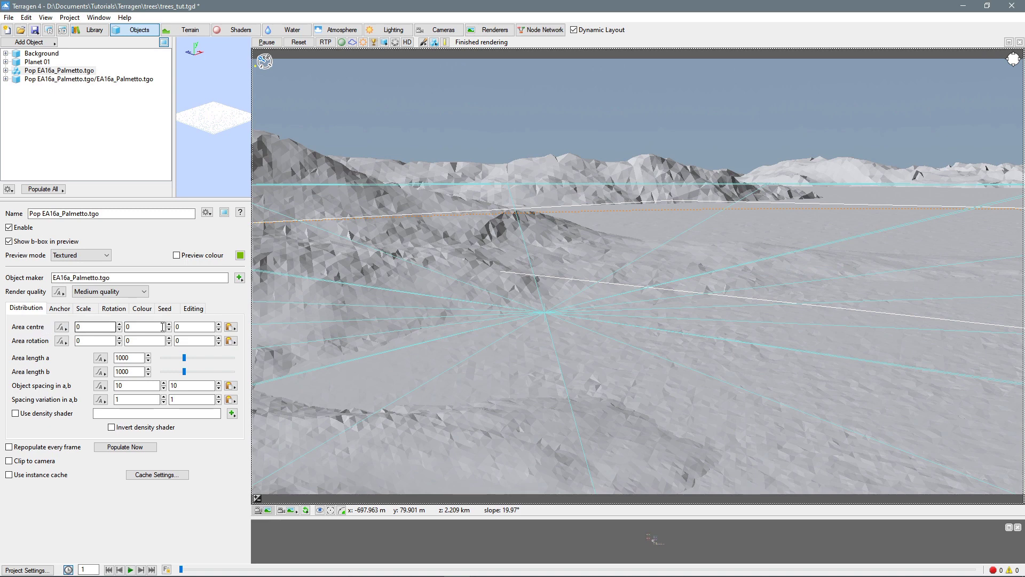
{"action": "left_click", "coordinate": [234, 329]}
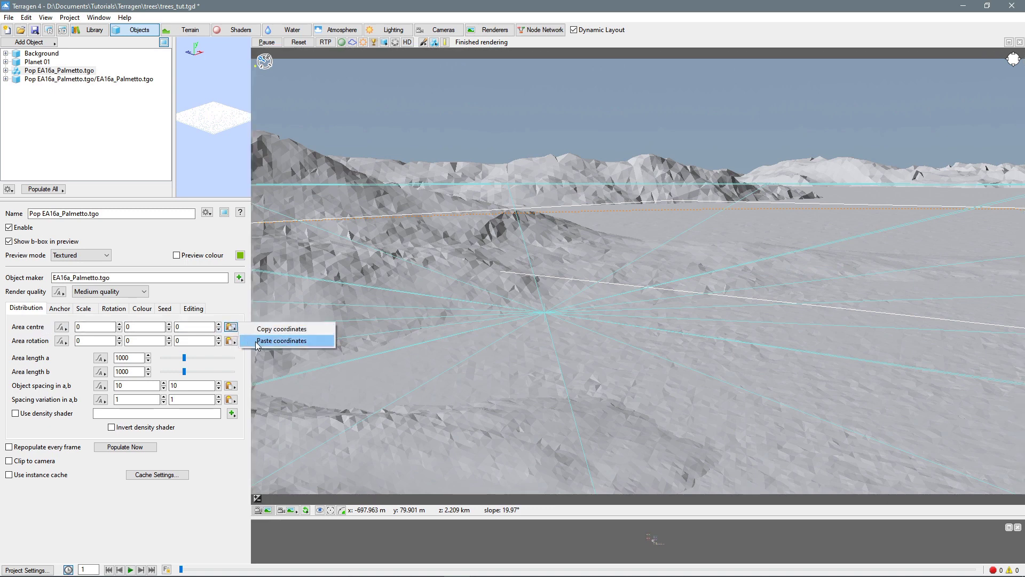
{"action": "left_click", "coordinate": [256, 342]}
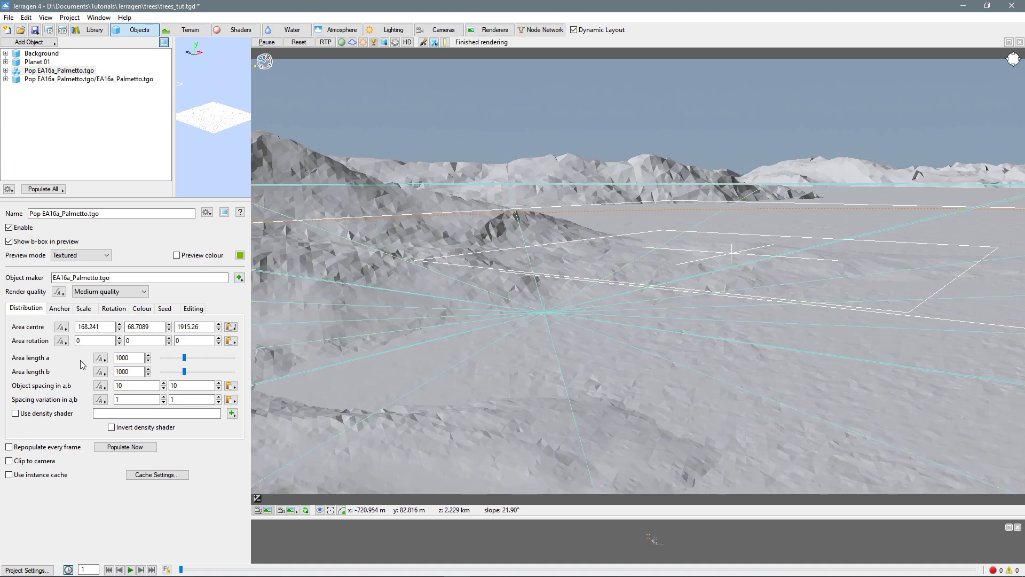
Step: Set the area to 10000 by 10000, repopulate, and display the trees textured in the preview
{"action": "left_click_drag", "start_coordinate": [184, 358], "coordinate": [236, 371]}
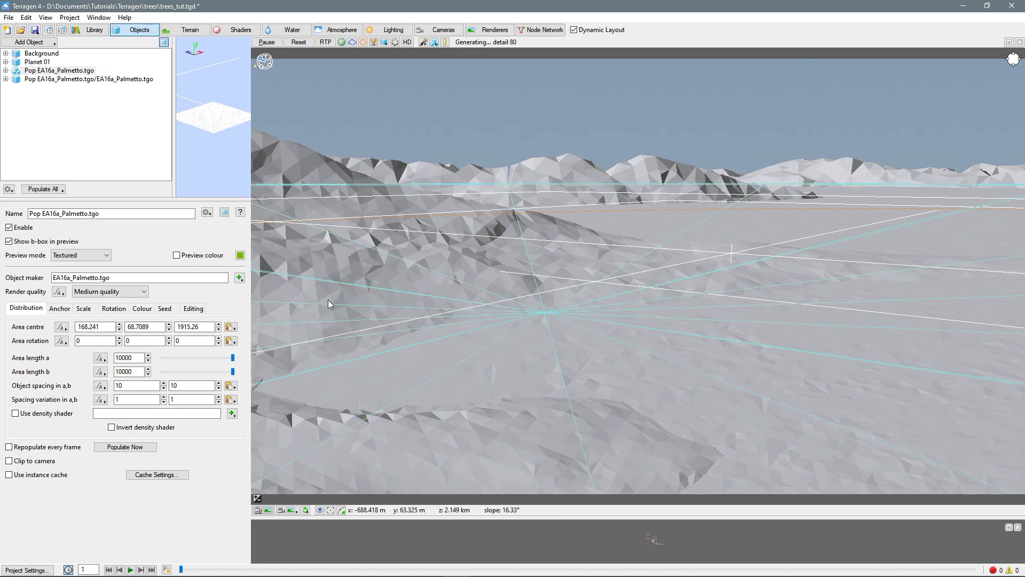
{"action": "left_click", "coordinate": [121, 450]}
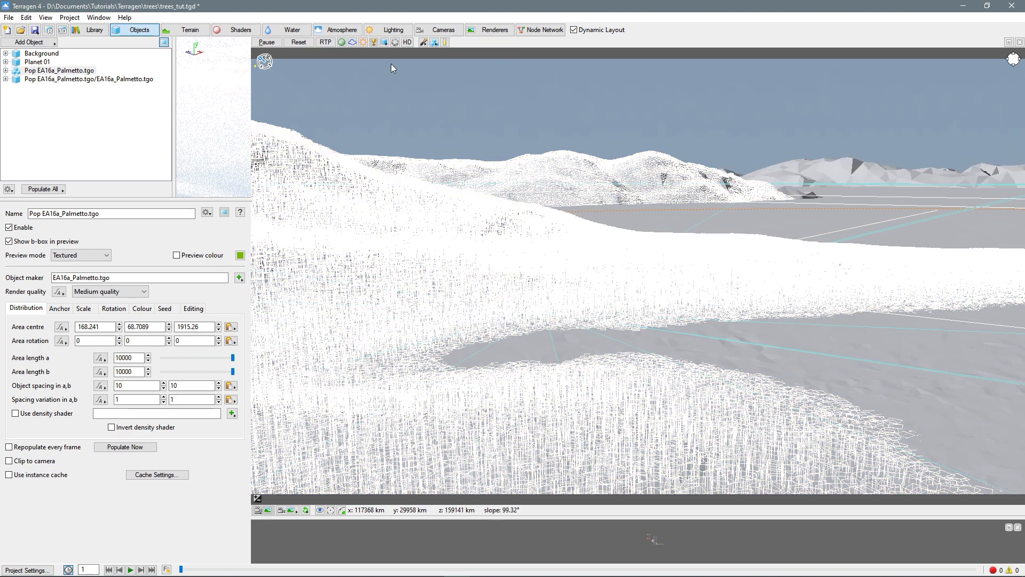
{"action": "left_click", "coordinate": [385, 42]}
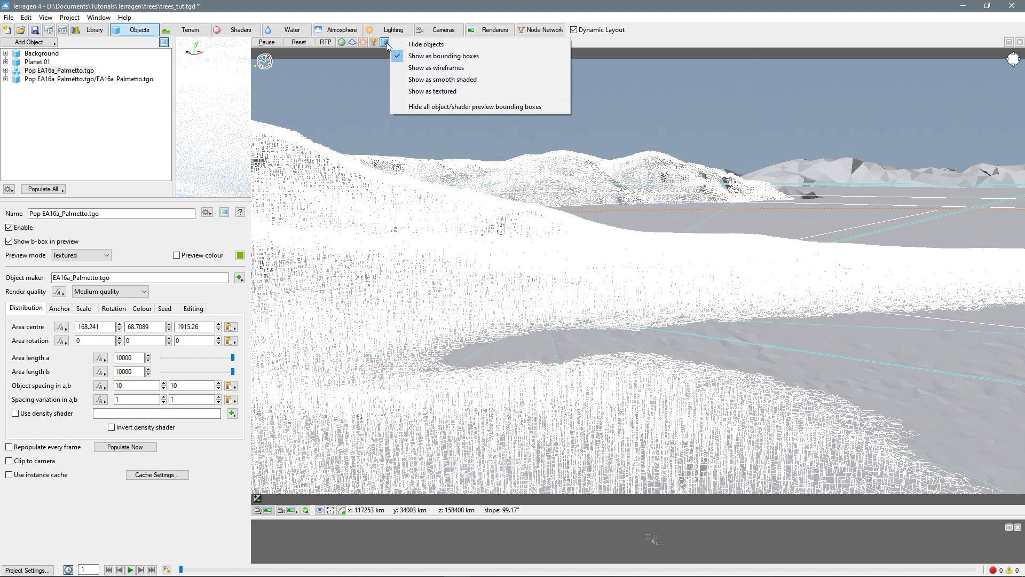
{"action": "left_click", "coordinate": [419, 91]}
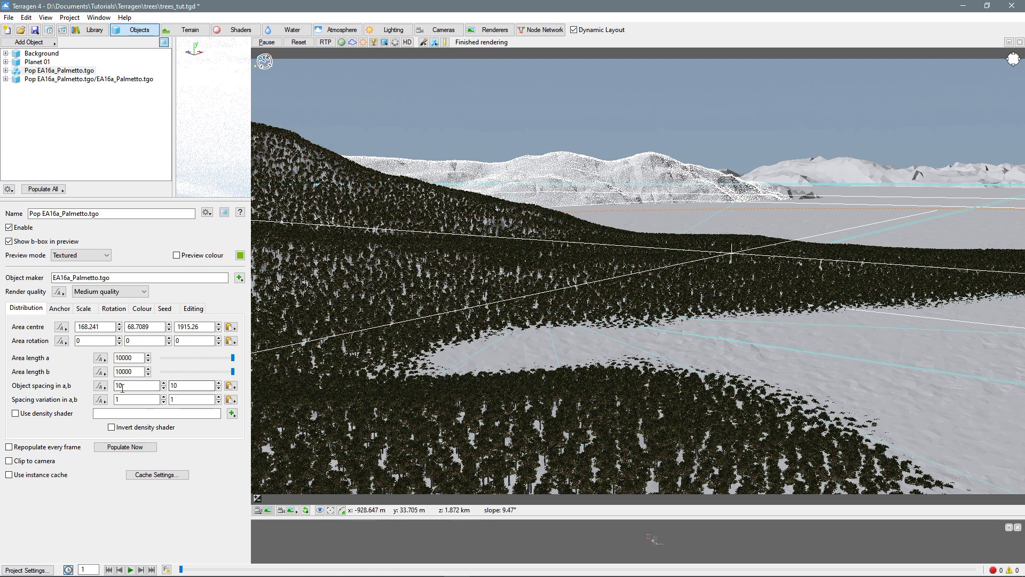
Step: Set Minimum and Maximum scale to 4 on the Scale tab and repopulate the palmettos
{"action": "left_click", "coordinate": [83, 309]}
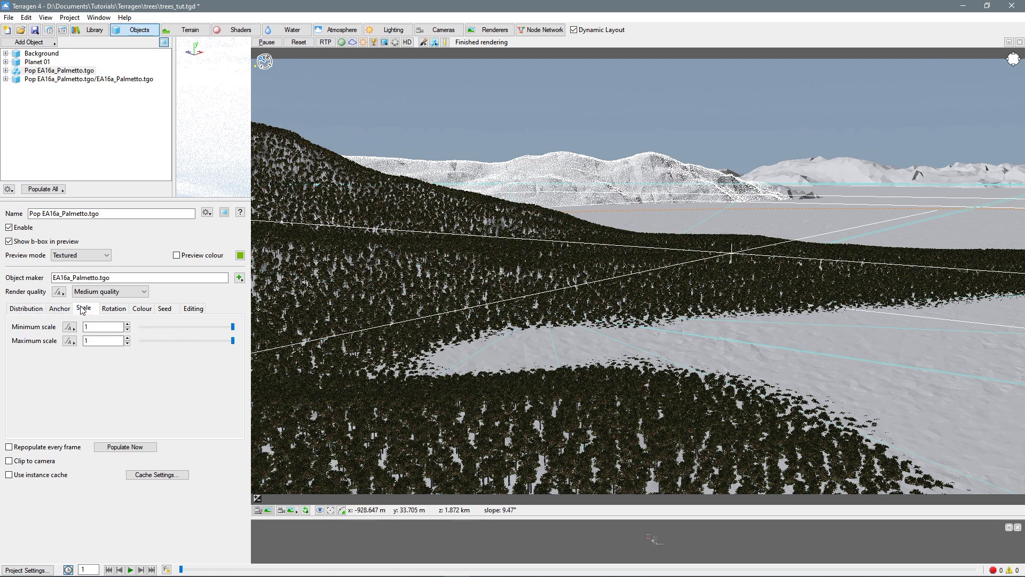
{"action": "double_click", "coordinate": [89, 327]}
{"action": "double_click", "coordinate": [90, 340]}
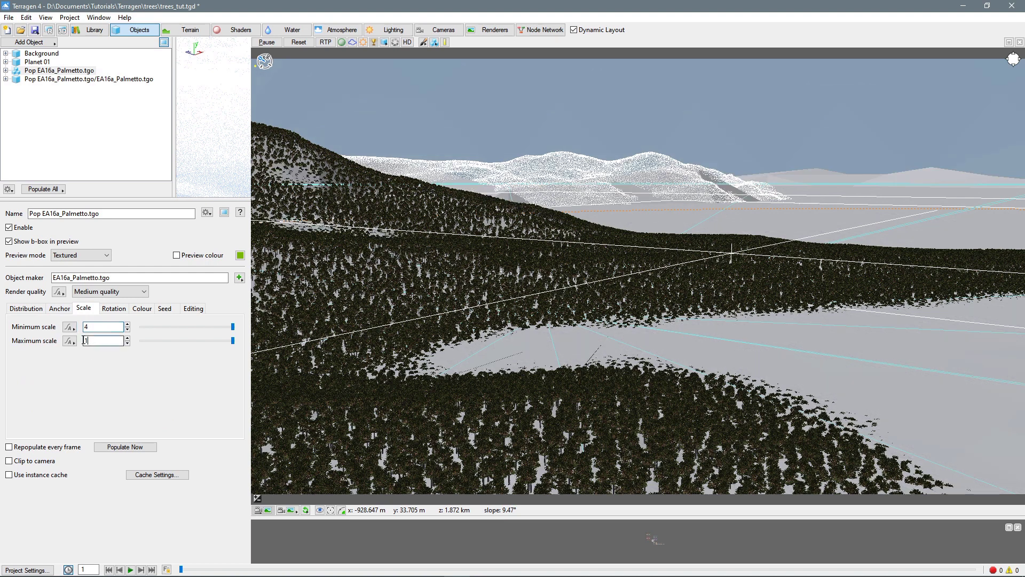
{"action": "type", "text": "4"}
{"action": "left_click", "coordinate": [126, 447]}
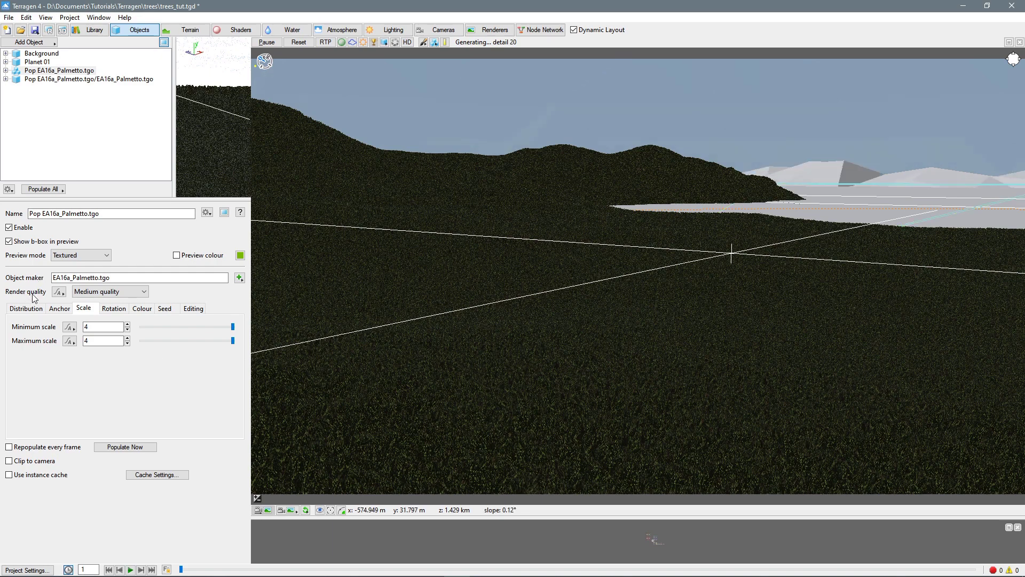
Step: On the Distribution tab, enter 4 as the first object spacing value and repopulate
{"action": "left_click", "coordinate": [29, 313]}
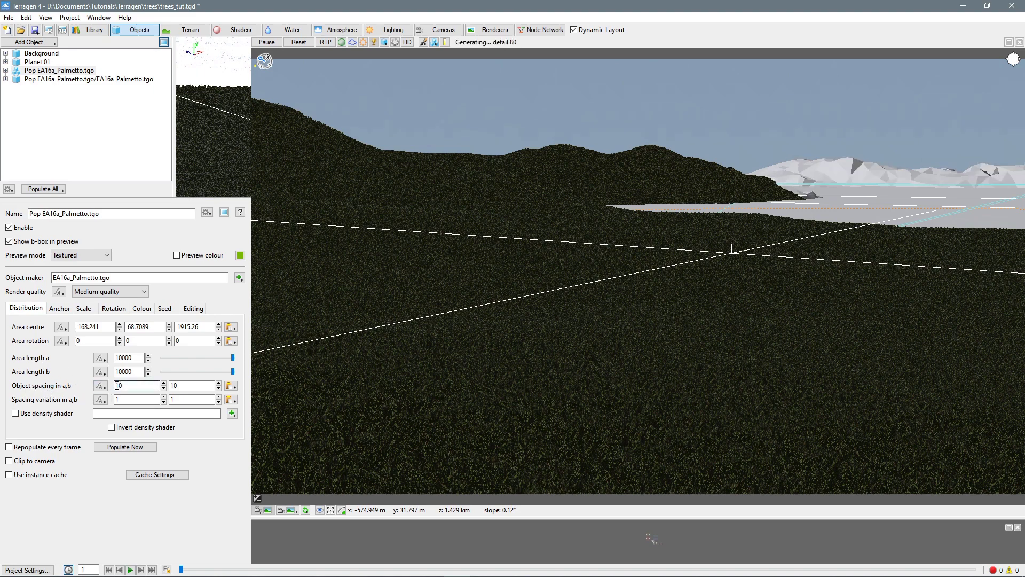
{"action": "double_click", "coordinate": [120, 386]}
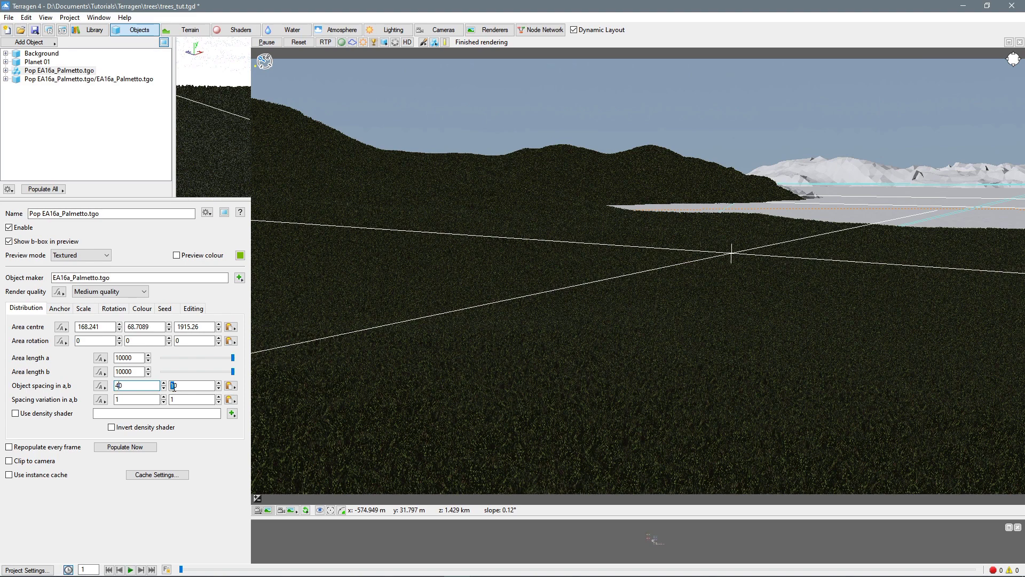
{"action": "type", "text": "4"}
{"action": "left_click", "coordinate": [150, 450]}
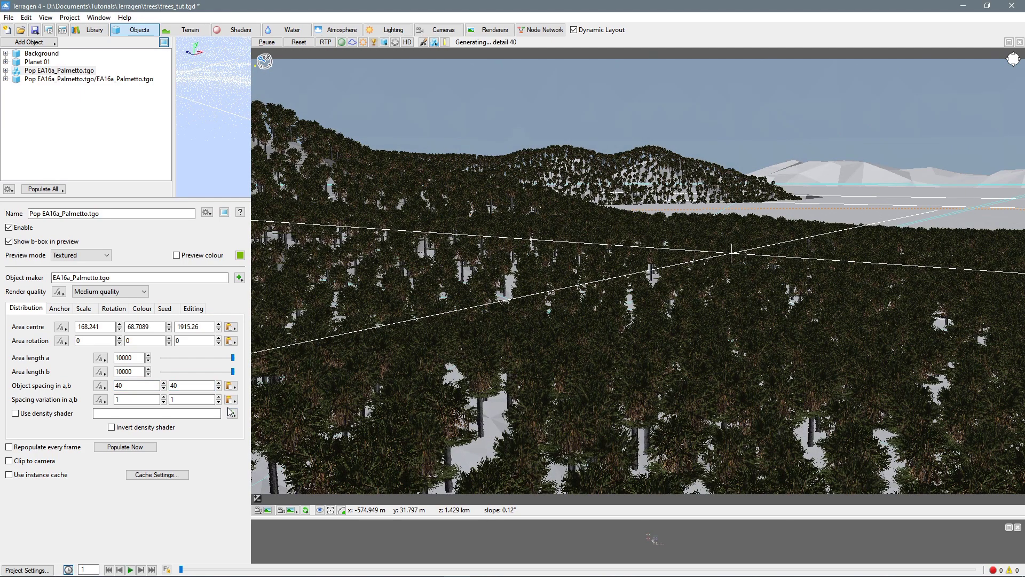
Step: Correct object spacing a and b to 45 each and repopulate the trees
{"action": "left_click", "coordinate": [116, 385]}
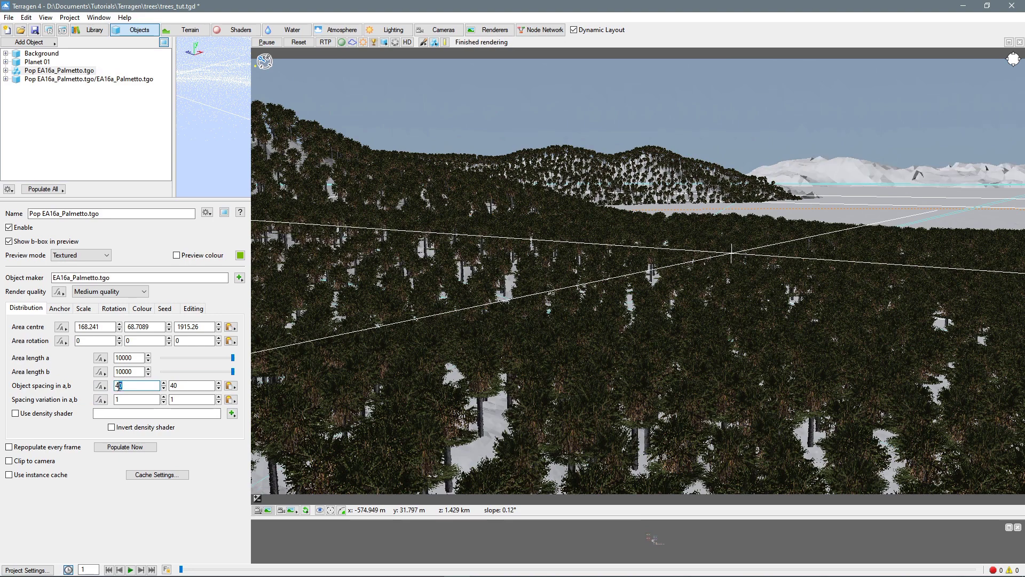
{"action": "type", "text": "45"}
{"action": "key", "text": "Tab"}
{"action": "type", "text": "45"}
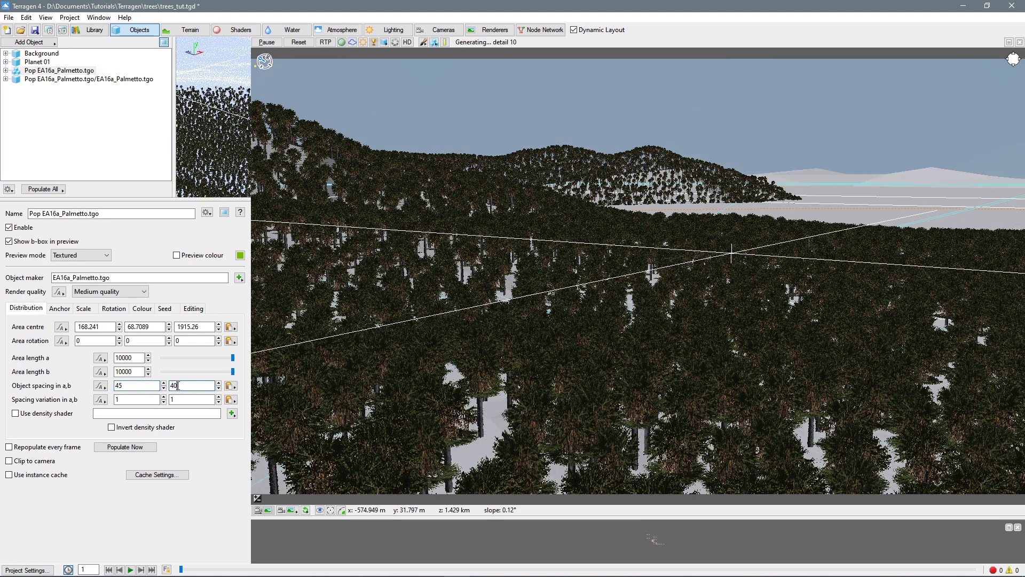
{"action": "left_click", "coordinate": [151, 448]}
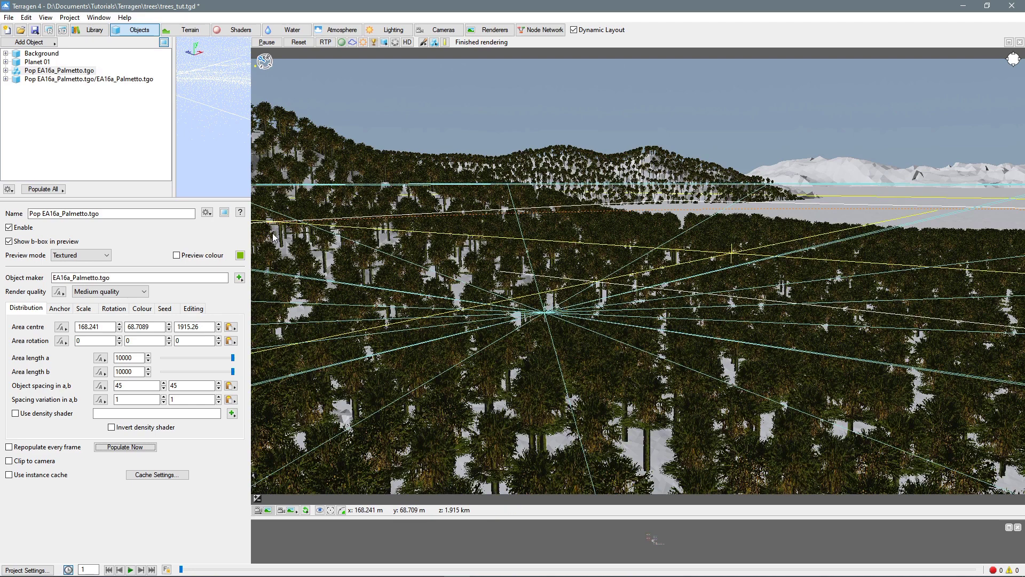
Step: Disable the palmetto population and pause the 3D preview rendering
{"action": "left_click", "coordinate": [8, 228]}
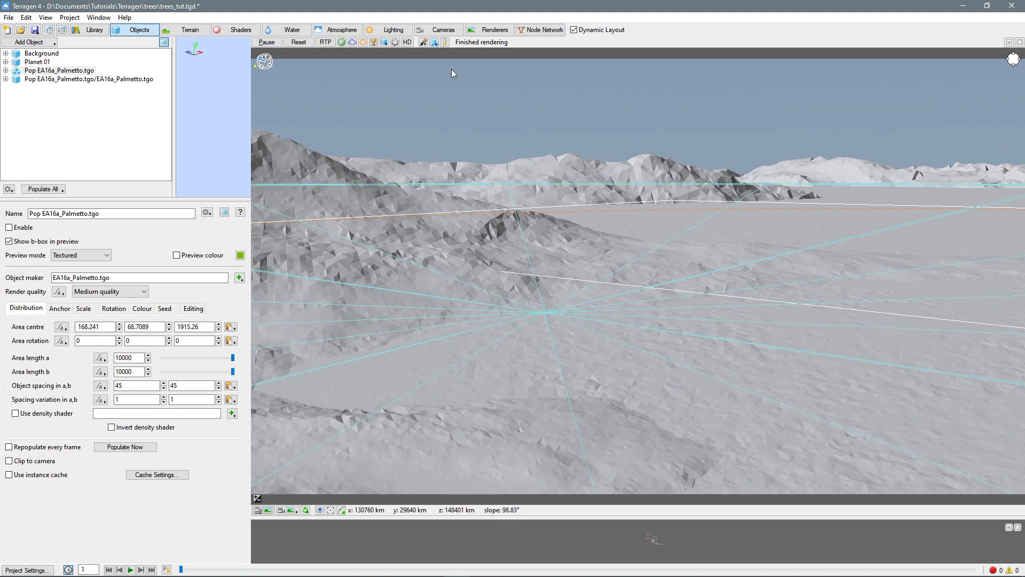
{"action": "left_click", "coordinate": [266, 42]}
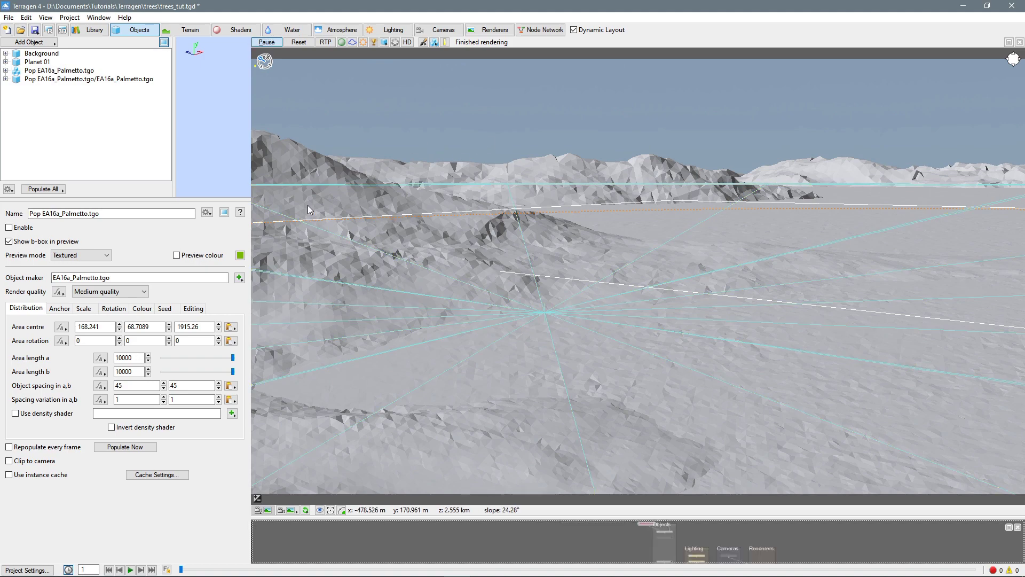
Step: Create Painted shader 01 and set its brush size to 197.754 metres with flow 0.4125
{"action": "left_click", "coordinate": [424, 42]}
{"action": "mouse_move", "coordinate": [470, 43]}
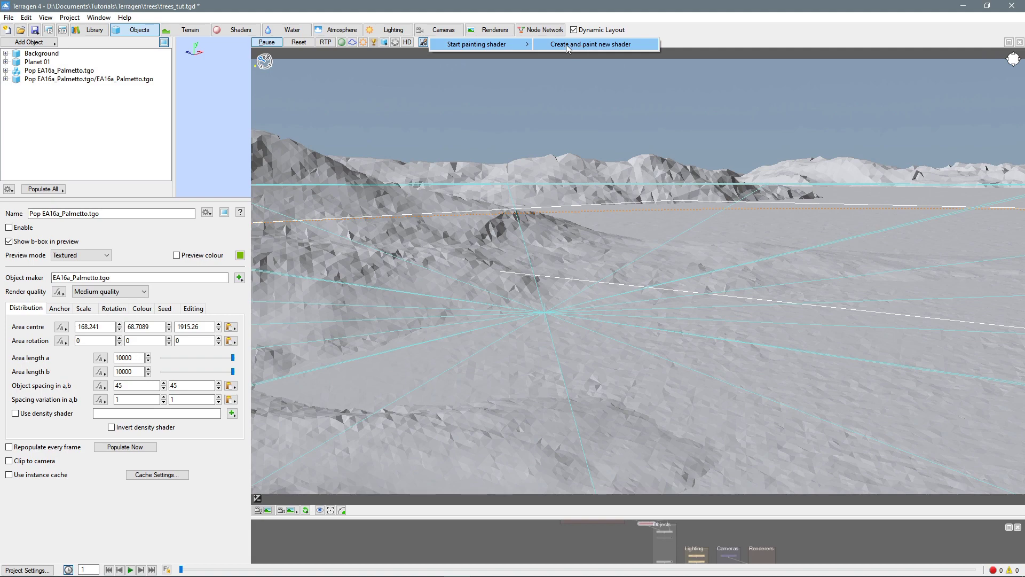
{"action": "left_click", "coordinate": [624, 45]}
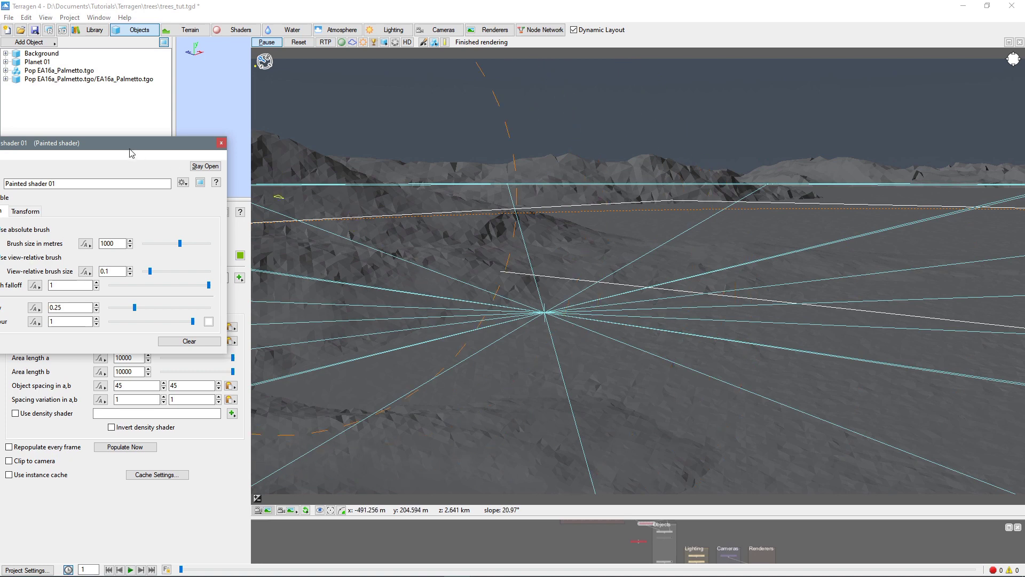
{"action": "mouse_move", "coordinate": [130, 150]}
{"action": "left_mouse_down"}
{"action": "mouse_move", "coordinate": [239, 117]}
{"action": "mouse_move", "coordinate": [247, 126]}
{"action": "mouse_move", "coordinate": [220, 121]}
{"action": "left_mouse_up"}
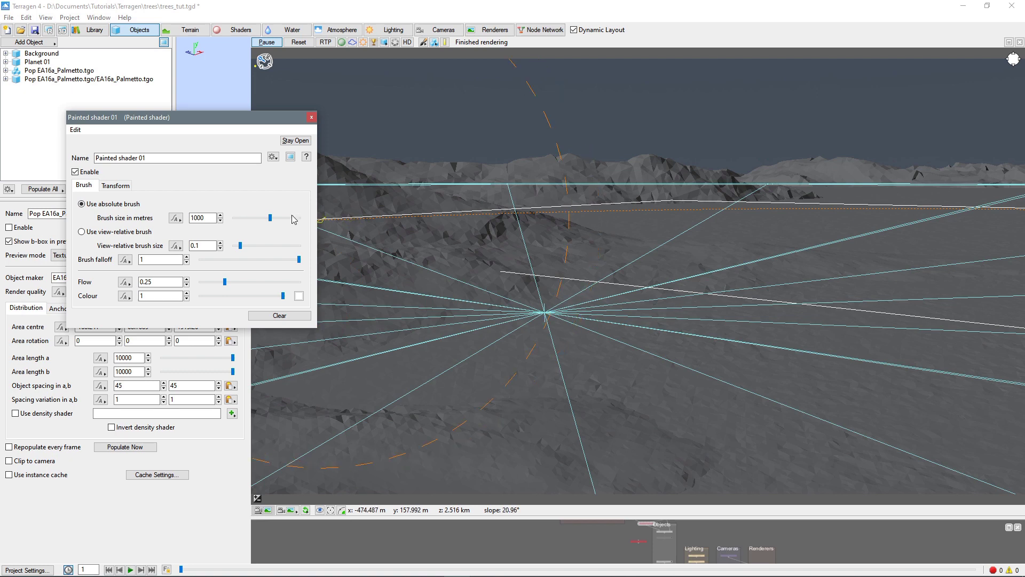
{"action": "left_click_drag", "start_coordinate": [271, 222], "coordinate": [261, 222]}
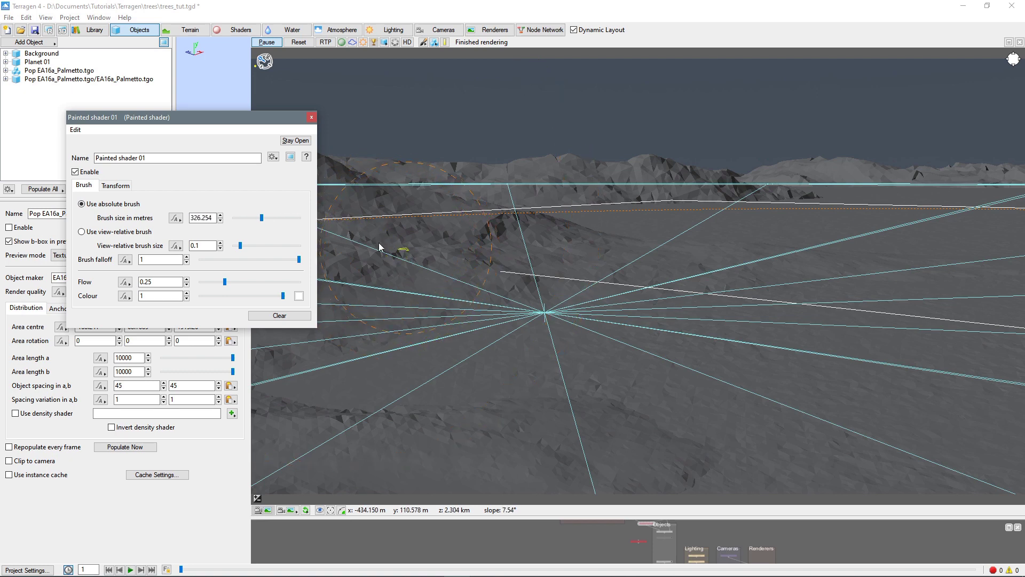
{"action": "left_click_drag", "start_coordinate": [264, 222], "coordinate": [259, 221]}
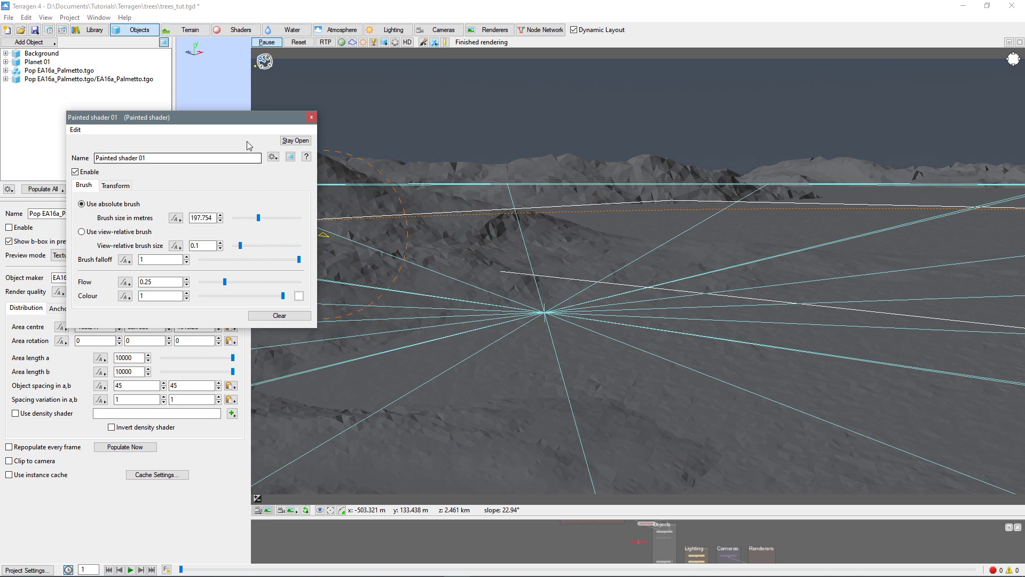
{"action": "left_click_drag", "start_coordinate": [247, 117], "coordinate": [173, 117]}
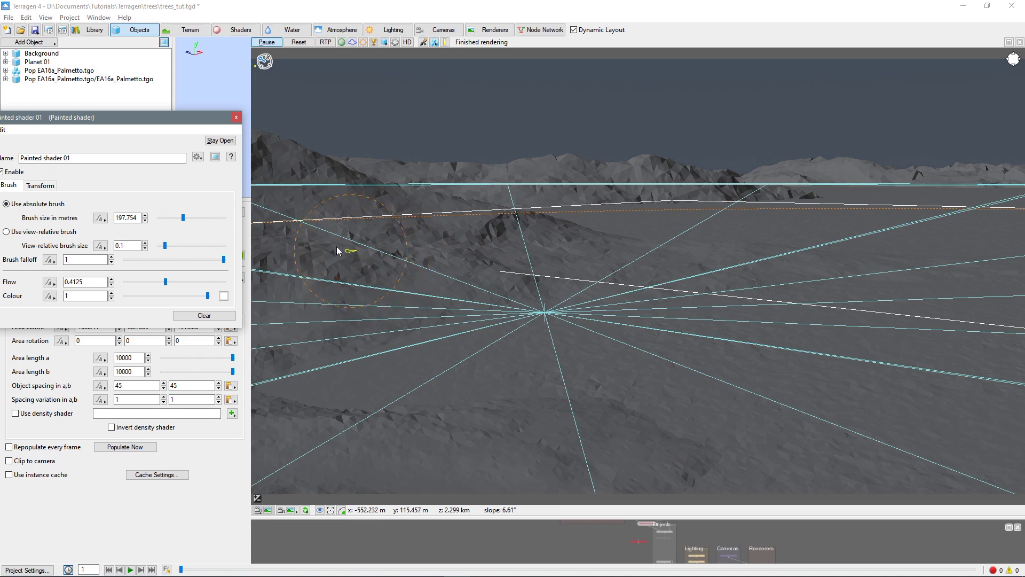
Step: Paint white mask over the mid-left and central slopes, lower-left foreground and far ridge
{"action": "left_click", "coordinate": [323, 235]}
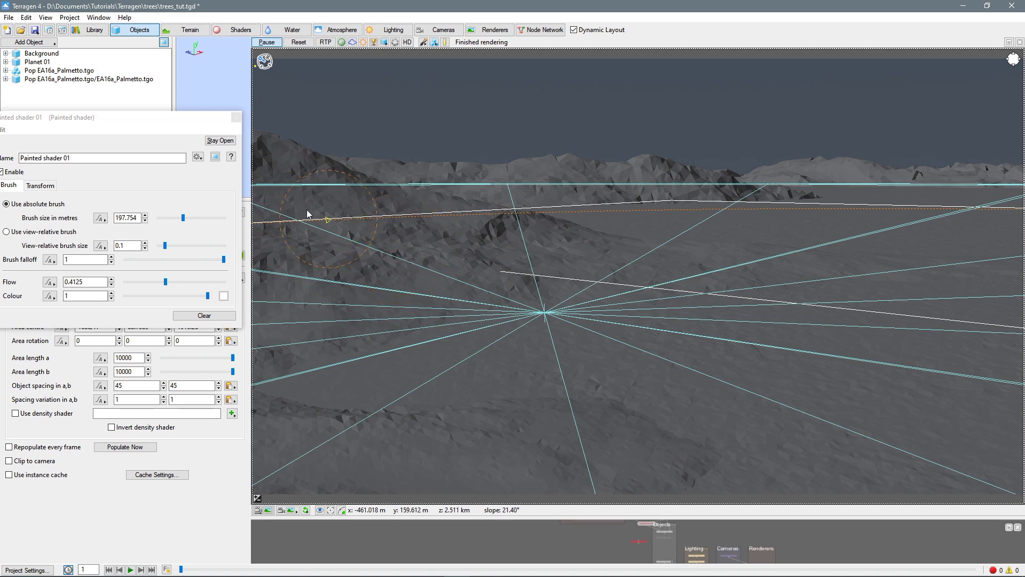
{"action": "mouse_move", "coordinate": [306, 212]}
{"action": "left_mouse_down"}
{"action": "mouse_move", "coordinate": [427, 259]}
{"action": "mouse_move", "coordinate": [335, 224]}
{"action": "mouse_move", "coordinate": [364, 253]}
{"action": "mouse_move", "coordinate": [383, 253]}
{"action": "mouse_move", "coordinate": [354, 248]}
{"action": "mouse_move", "coordinate": [369, 257]}
{"action": "mouse_move", "coordinate": [308, 227]}
{"action": "mouse_move", "coordinate": [299, 245]}
{"action": "mouse_move", "coordinate": [307, 252]}
{"action": "mouse_move", "coordinate": [300, 238]}
{"action": "mouse_move", "coordinate": [268, 234]}
{"action": "mouse_move", "coordinate": [287, 205]}
{"action": "mouse_move", "coordinate": [417, 252]}
{"action": "mouse_move", "coordinate": [646, 267]}
{"action": "mouse_move", "coordinate": [469, 232]}
{"action": "mouse_move", "coordinate": [466, 256]}
{"action": "mouse_move", "coordinate": [543, 271]}
{"action": "mouse_move", "coordinate": [265, 270]}
{"action": "mouse_move", "coordinate": [338, 238]}
{"action": "mouse_move", "coordinate": [476, 223]}
{"action": "mouse_move", "coordinate": [264, 167]}
{"action": "mouse_move", "coordinate": [263, 157]}
{"action": "mouse_move", "coordinate": [282, 155]}
{"action": "mouse_move", "coordinate": [265, 150]}
{"action": "mouse_move", "coordinate": [383, 192]}
{"action": "mouse_move", "coordinate": [429, 222]}
{"action": "mouse_move", "coordinate": [310, 192]}
{"action": "mouse_move", "coordinate": [250, 196]}
{"action": "mouse_move", "coordinate": [324, 216]}
{"action": "mouse_move", "coordinate": [260, 228]}
{"action": "mouse_move", "coordinate": [251, 186]}
{"action": "mouse_move", "coordinate": [266, 224]}
{"action": "mouse_move", "coordinate": [257, 251]}
{"action": "mouse_move", "coordinate": [451, 259]}
{"action": "left_mouse_up"}
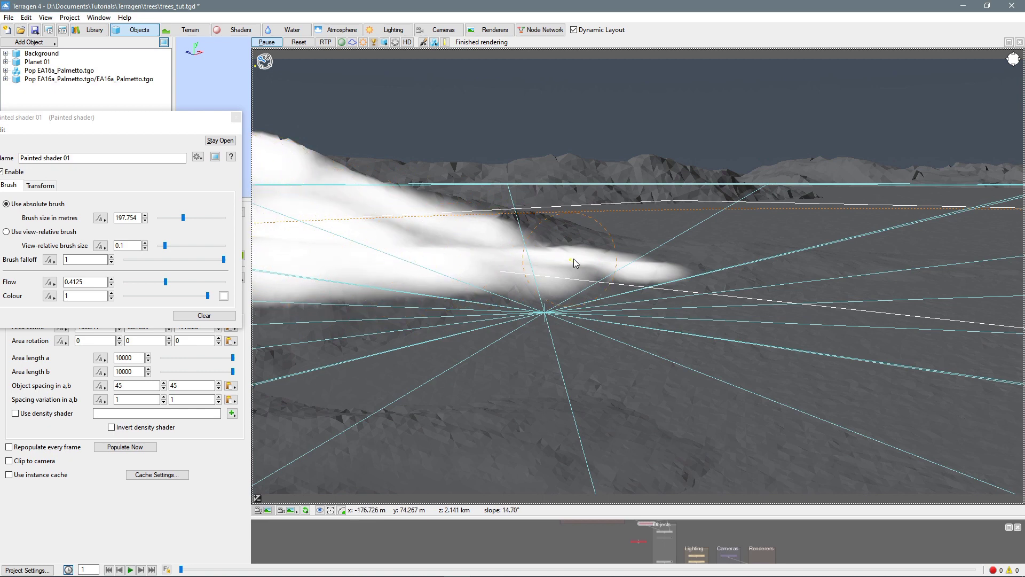
{"action": "mouse_move", "coordinate": [574, 258]}
{"action": "left_mouse_down"}
{"action": "mouse_move", "coordinate": [374, 216]}
{"action": "mouse_move", "coordinate": [475, 244]}
{"action": "mouse_move", "coordinate": [493, 238]}
{"action": "mouse_move", "coordinate": [262, 273]}
{"action": "left_mouse_up"}
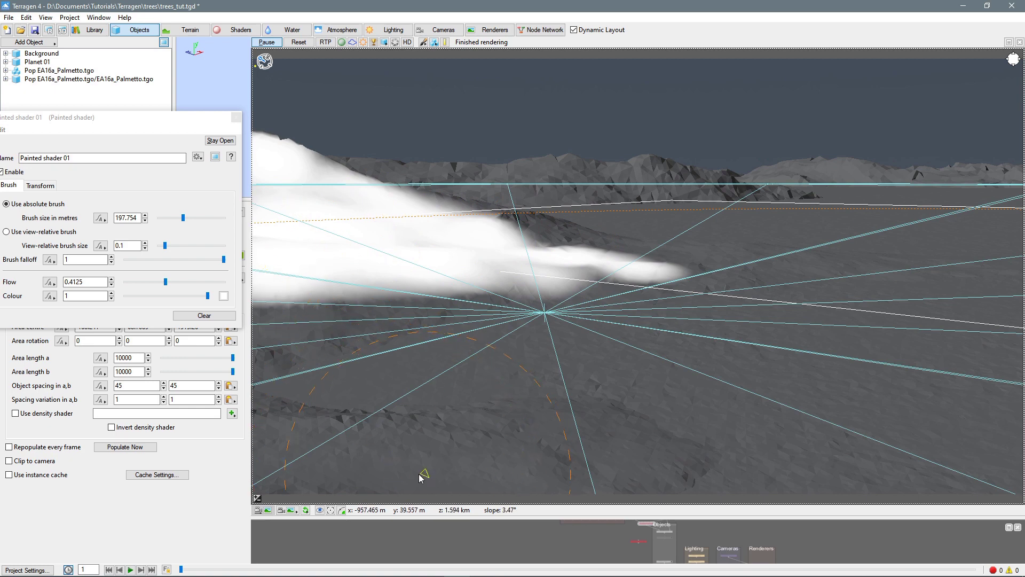
{"action": "mouse_move", "coordinate": [380, 486]}
{"action": "left_mouse_down"}
{"action": "mouse_move", "coordinate": [257, 483]}
{"action": "mouse_move", "coordinate": [353, 487]}
{"action": "mouse_move", "coordinate": [321, 487]}
{"action": "left_mouse_up"}
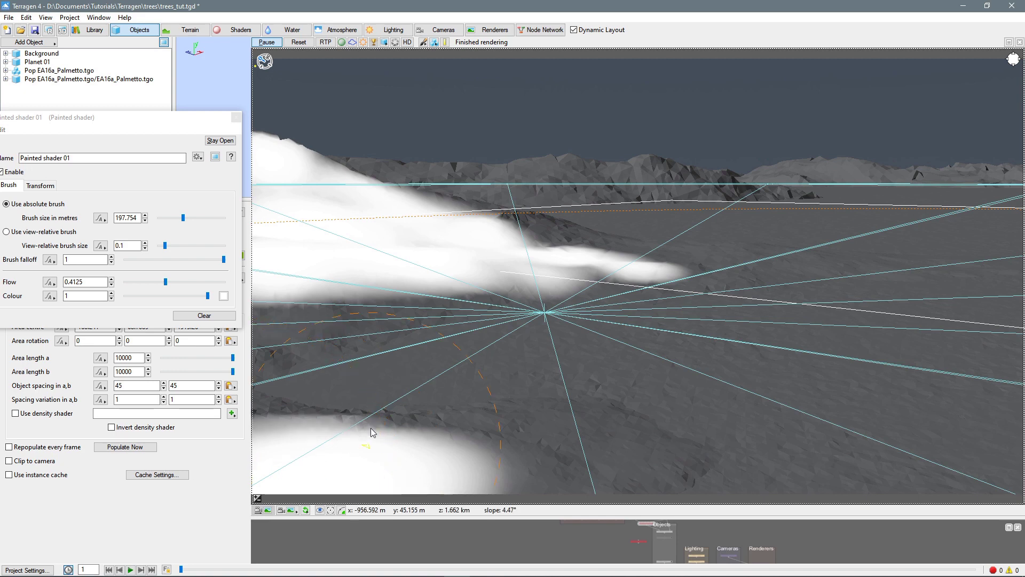
{"action": "left_click_drag", "start_coordinate": [647, 175], "coordinate": [575, 183]}
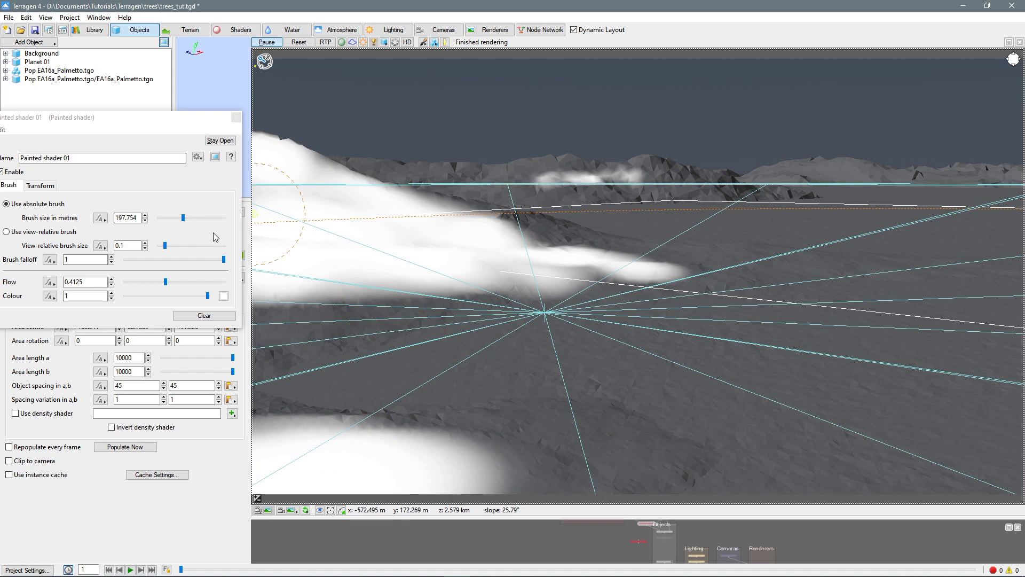
Step: Enlarge the brush to 482.798 metres and paint the far ridge and nearer terrain band
{"action": "left_click_drag", "start_coordinate": [184, 218], "coordinate": [191, 218]}
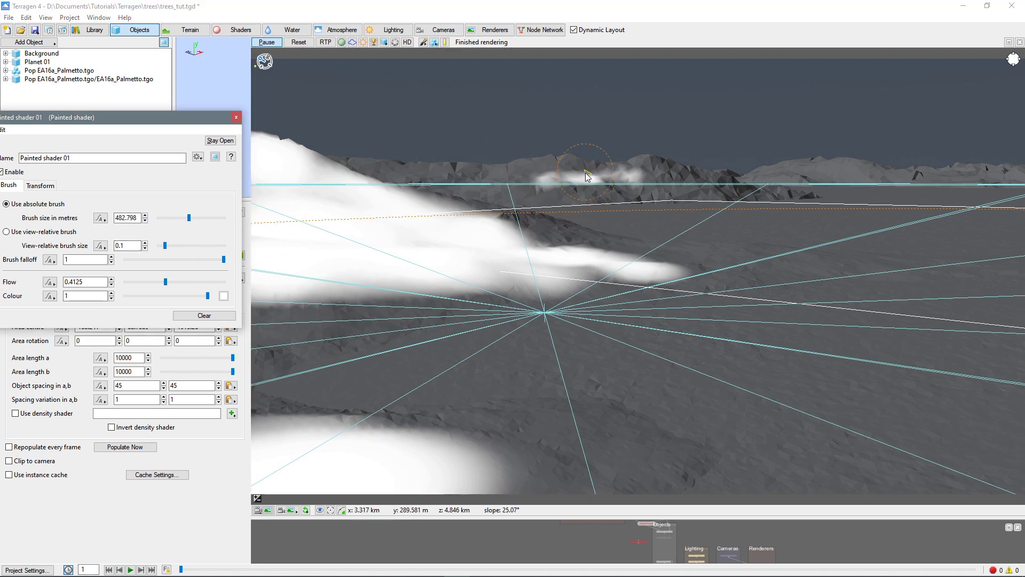
{"action": "left_click", "coordinate": [557, 175]}
{"action": "mouse_move", "coordinate": [557, 175]}
{"action": "left_mouse_down"}
{"action": "mouse_move", "coordinate": [414, 170]}
{"action": "mouse_move", "coordinate": [597, 177]}
{"action": "mouse_move", "coordinate": [670, 168]}
{"action": "mouse_move", "coordinate": [730, 177]}
{"action": "mouse_move", "coordinate": [677, 181]}
{"action": "left_mouse_up"}
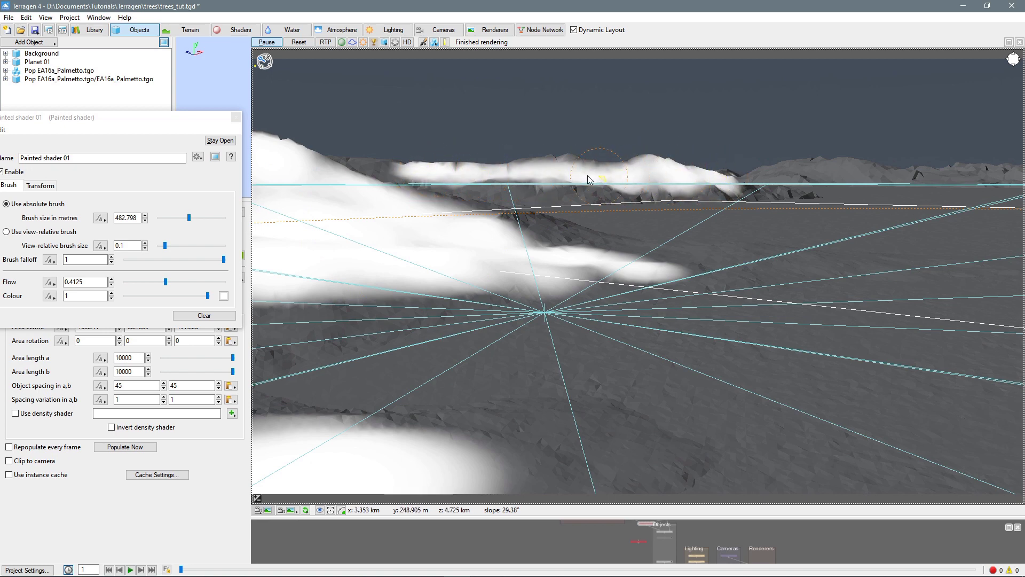
{"action": "mouse_move", "coordinate": [587, 176]}
{"action": "left_mouse_down"}
{"action": "mouse_move", "coordinate": [618, 167]}
{"action": "mouse_move", "coordinate": [357, 169]}
{"action": "mouse_move", "coordinate": [366, 169]}
{"action": "left_mouse_up"}
{"action": "mouse_move", "coordinate": [527, 182]}
{"action": "left_mouse_down"}
{"action": "mouse_move", "coordinate": [488, 178]}
{"action": "mouse_move", "coordinate": [588, 182]}
{"action": "left_mouse_up"}
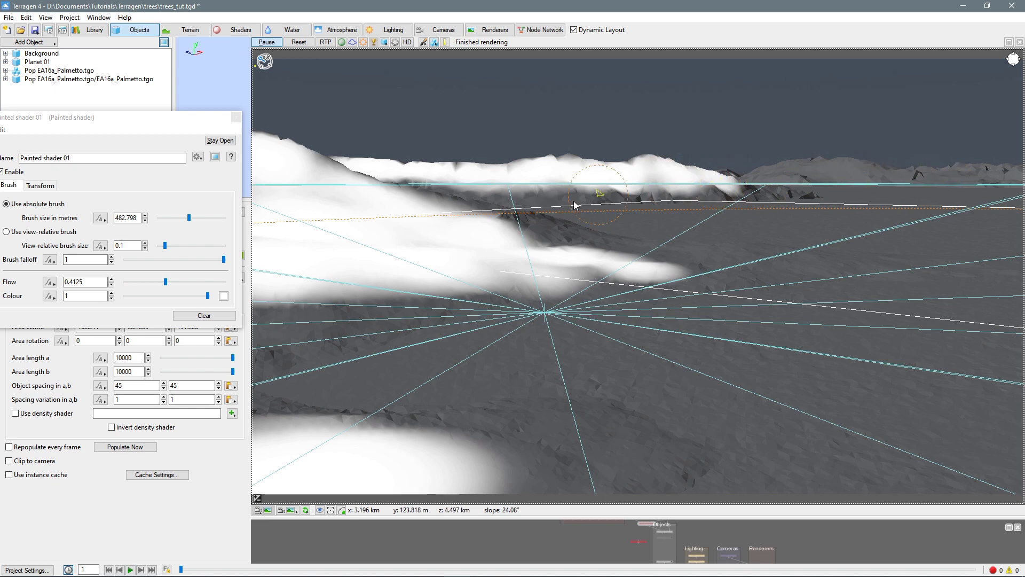
{"action": "mouse_move", "coordinate": [561, 264]}
{"action": "left_mouse_down"}
{"action": "mouse_move", "coordinate": [525, 265]}
{"action": "mouse_move", "coordinate": [486, 253]}
{"action": "left_mouse_up"}
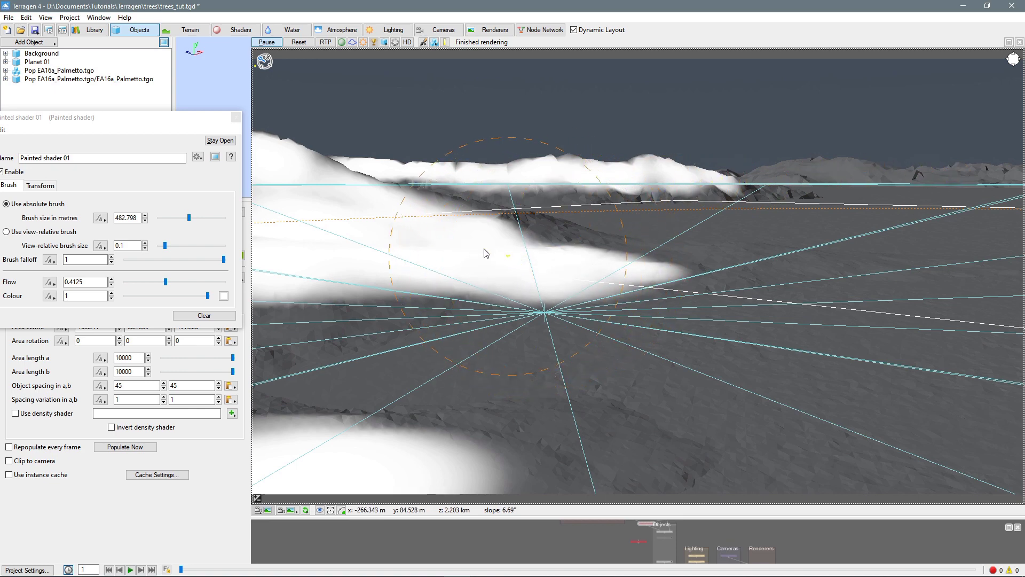
{"action": "mouse_move", "coordinate": [345, 250]}
{"action": "left_mouse_down"}
{"action": "mouse_move", "coordinate": [293, 246]}
{"action": "mouse_move", "coordinate": [321, 248]}
{"action": "left_mouse_up"}
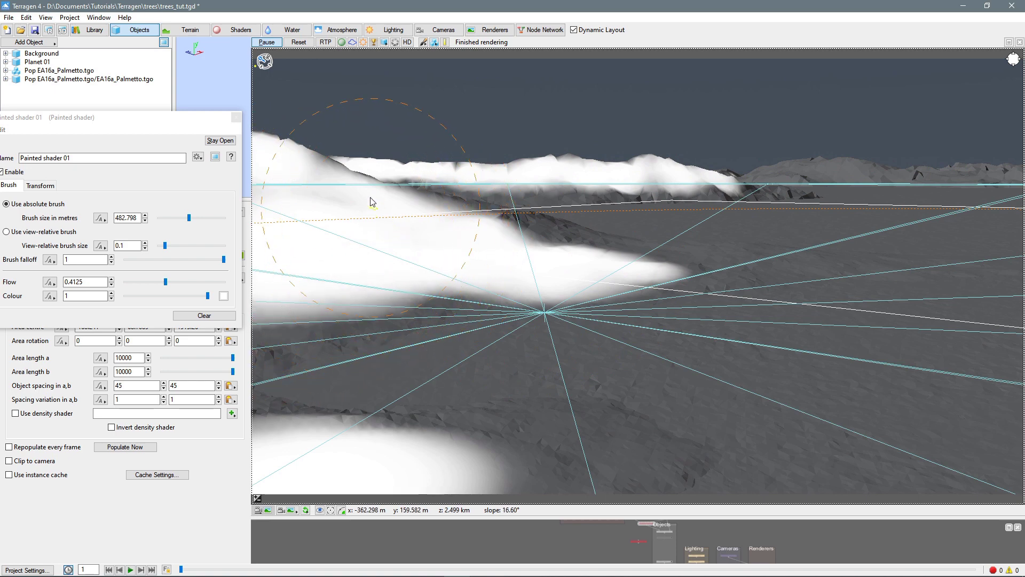
Step: In paint mode, paint a patch on the distant mountain
{"action": "left_click", "coordinate": [424, 43]}
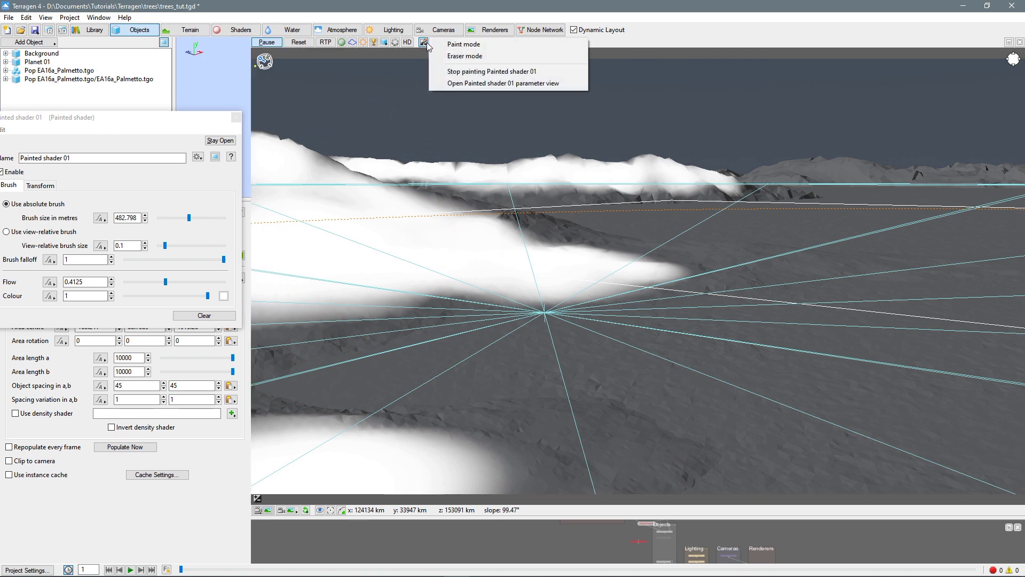
{"action": "left_click", "coordinate": [370, 102]}
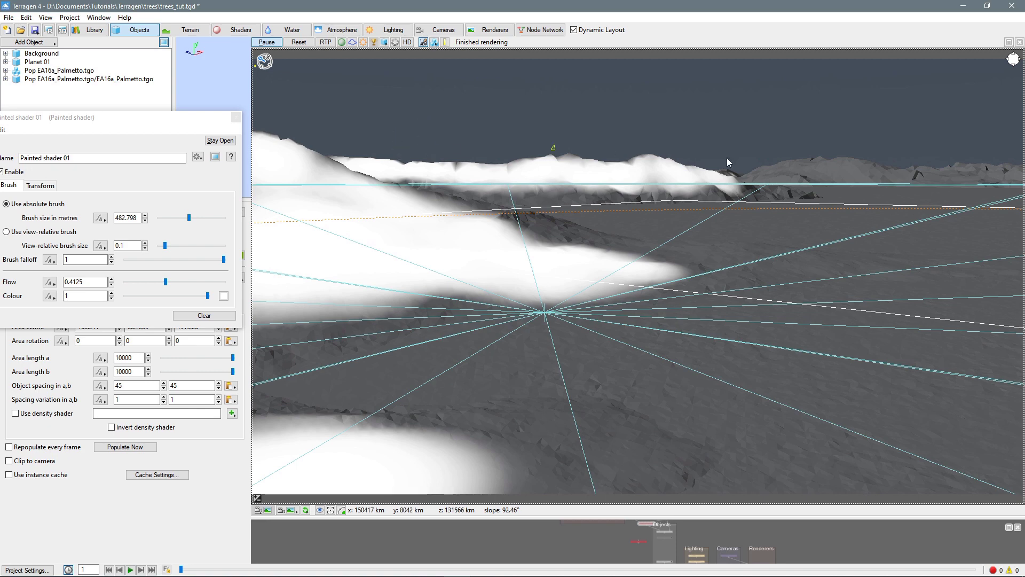
{"action": "left_click_drag", "start_coordinate": [812, 172], "coordinate": [832, 169]}
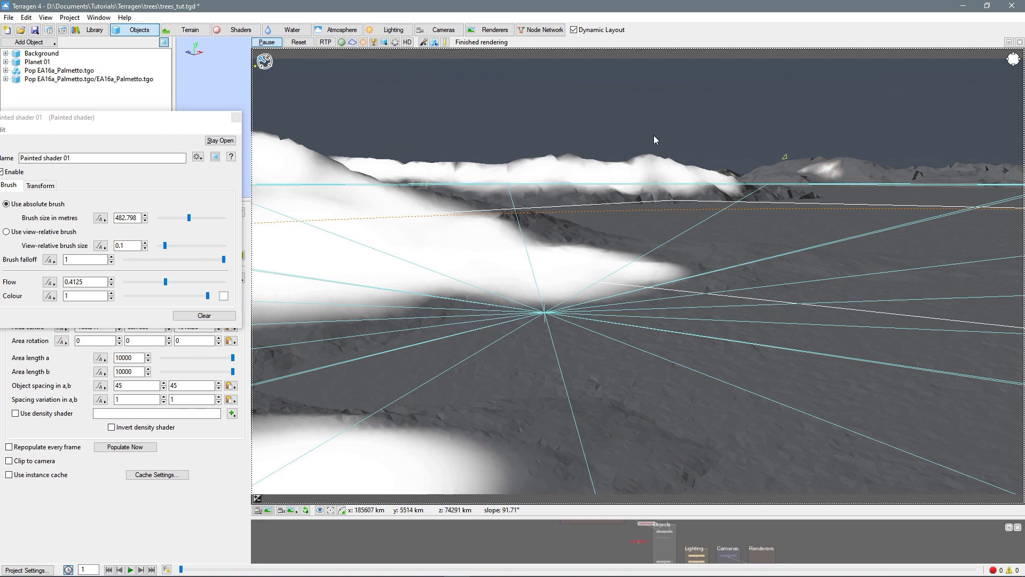
Step: Switch to eraser, enlarge the brush to 1926.39 metres, and erase the distant mountain patch
{"action": "left_click", "coordinate": [424, 42]}
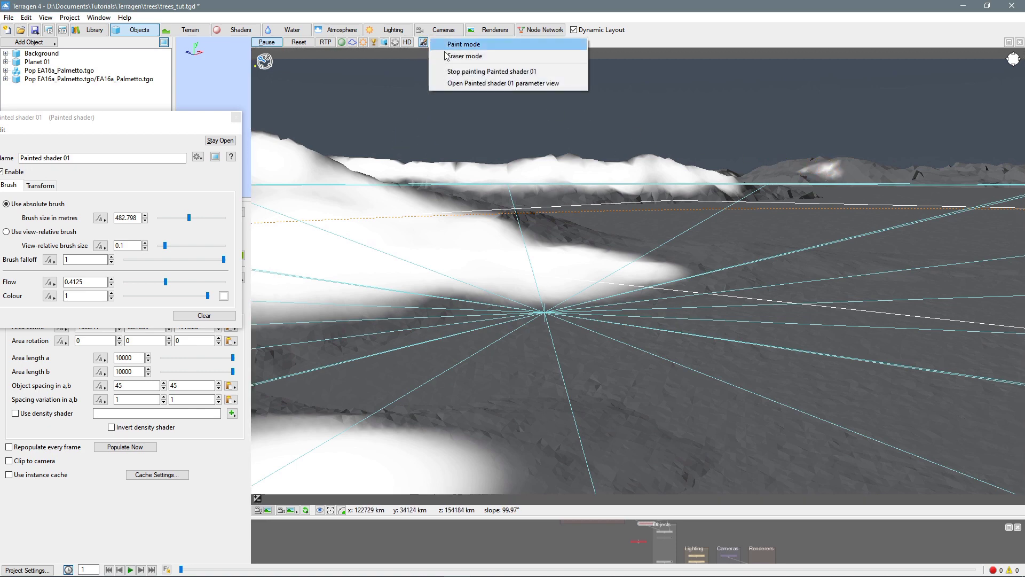
{"action": "left_click", "coordinate": [453, 56]}
{"action": "mouse_move", "coordinate": [802, 157]}
{"action": "left_mouse_down"}
{"action": "mouse_move", "coordinate": [848, 176]}
{"action": "mouse_move", "coordinate": [808, 177]}
{"action": "left_mouse_up"}
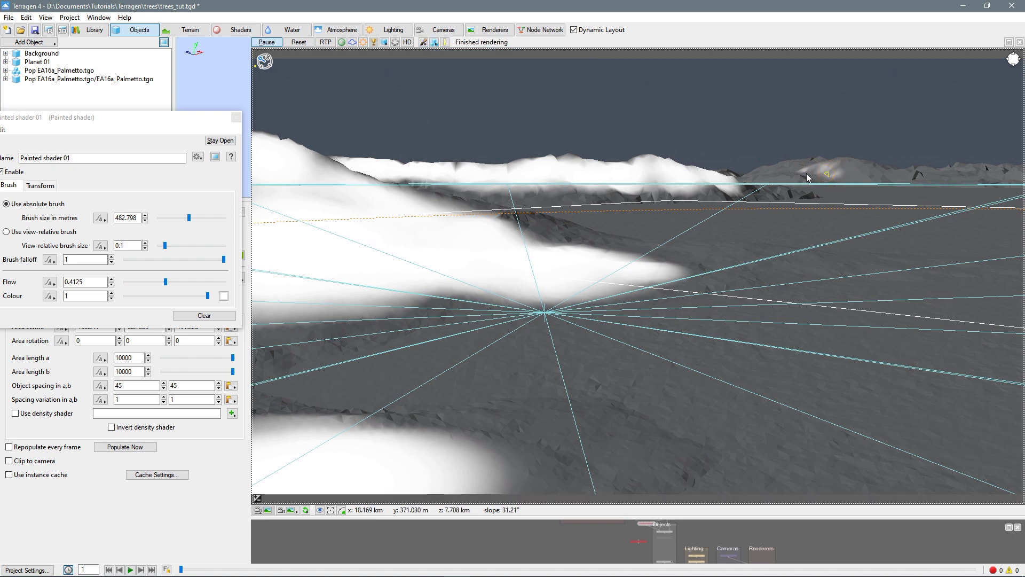
{"action": "left_click_drag", "start_coordinate": [188, 218], "coordinate": [202, 217]}
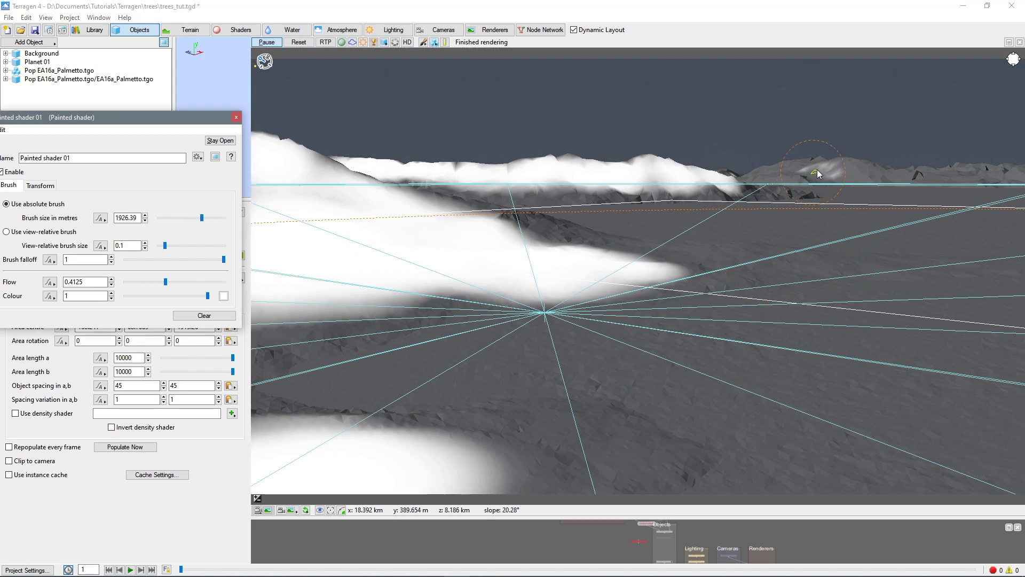
{"action": "mouse_move", "coordinate": [817, 174]}
{"action": "left_mouse_down"}
{"action": "mouse_move", "coordinate": [838, 175]}
{"action": "mouse_move", "coordinate": [807, 176]}
{"action": "left_mouse_up"}
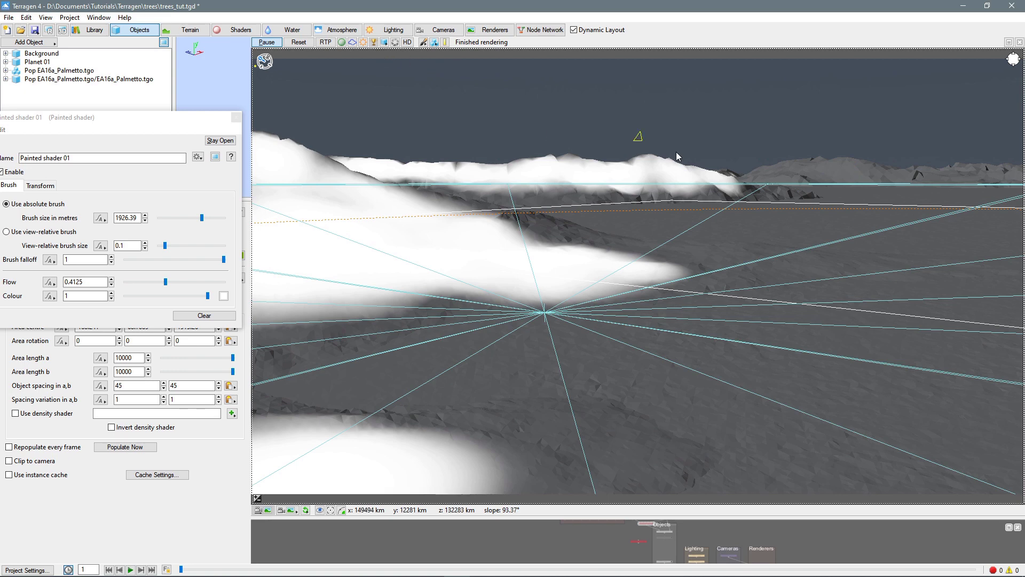
Step: Stop painting Painted shader 01, close its settings window, and refresh the 3D preview
{"action": "left_click", "coordinate": [423, 42]}
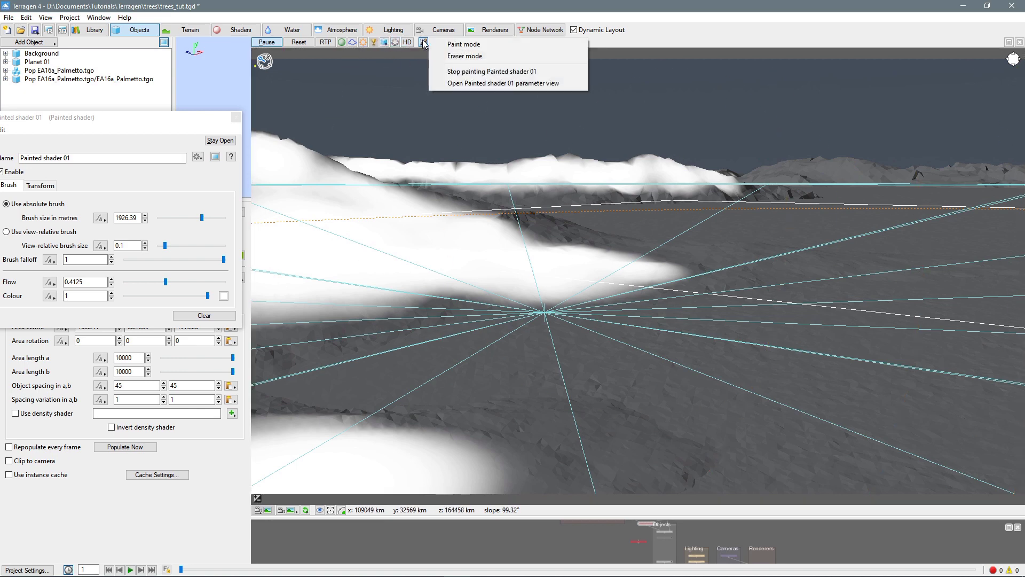
{"action": "left_click", "coordinate": [461, 75]}
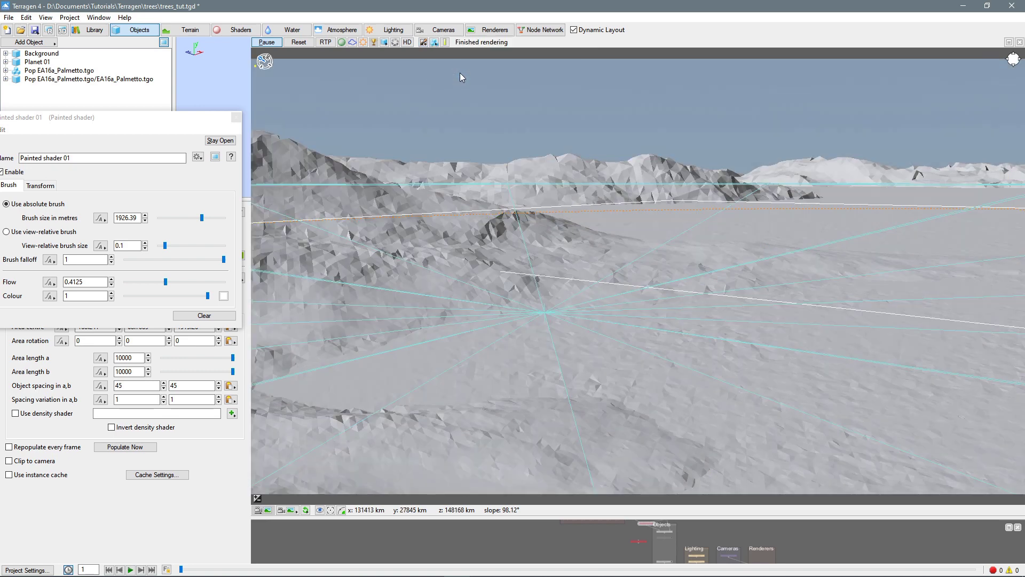
{"action": "left_click_drag", "start_coordinate": [180, 123], "coordinate": [279, 110]}
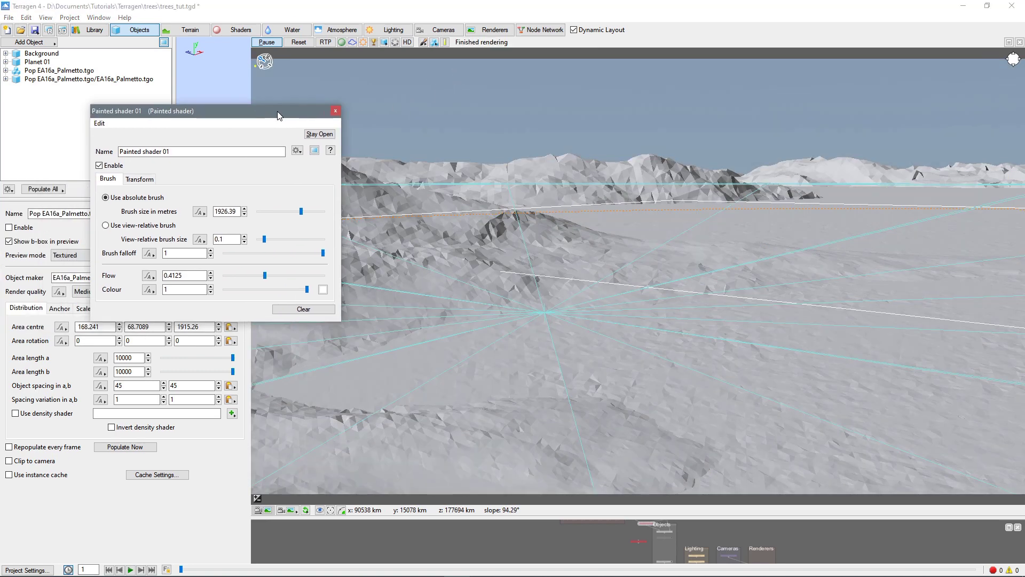
{"action": "left_click", "coordinate": [336, 109]}
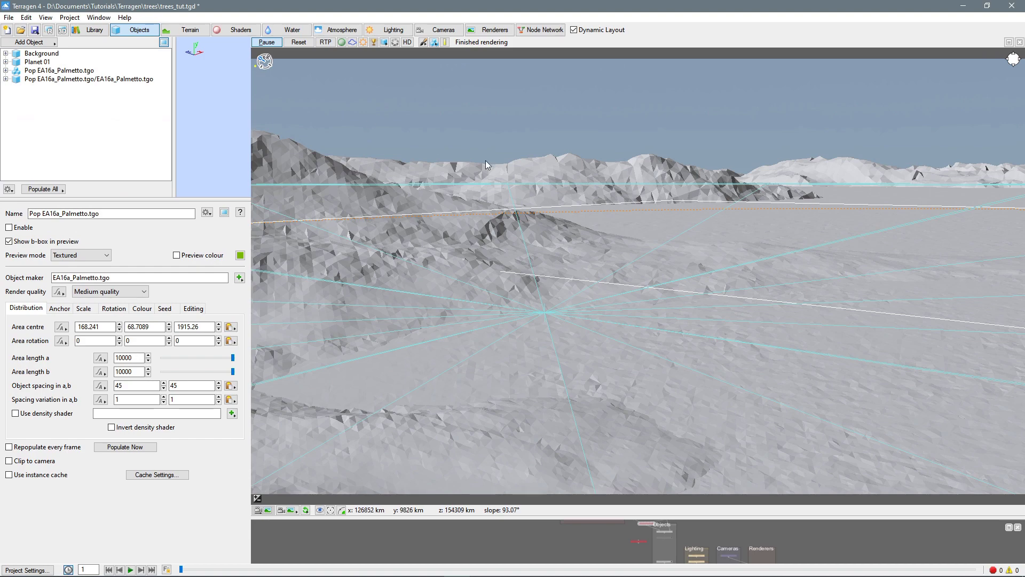
{"action": "left_click", "coordinate": [267, 43]}
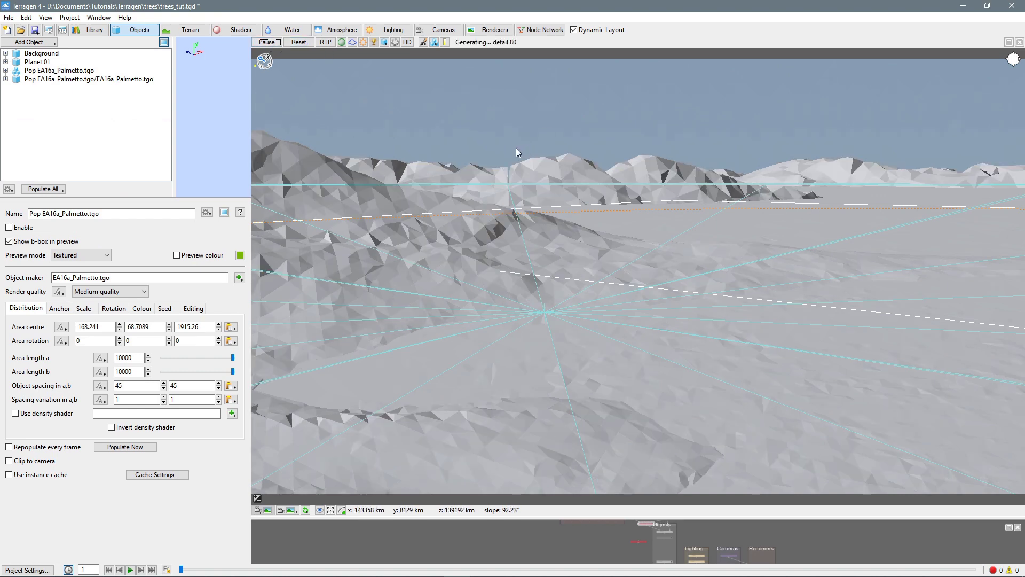
Step: Re-enable the palmetto population, assign Painted shader 01 as its density shader, and repopulate
{"action": "left_click", "coordinate": [9, 229]}
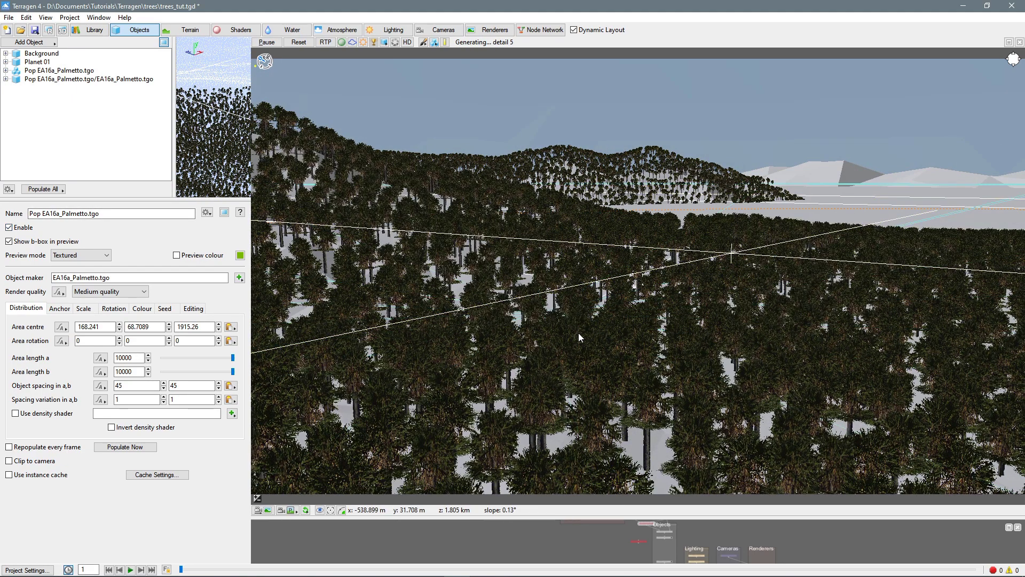
{"action": "left_click", "coordinate": [438, 360]}
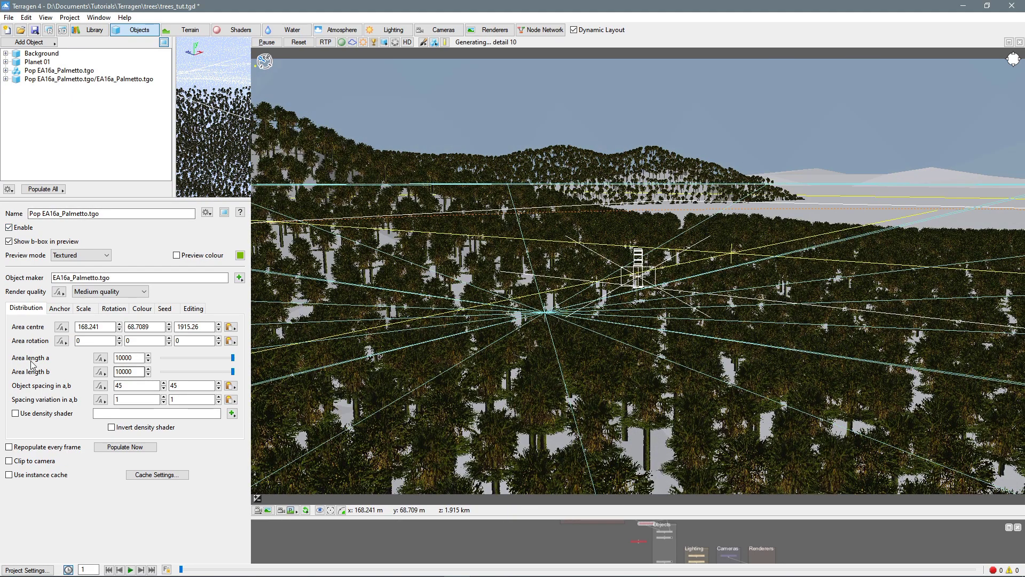
{"action": "left_click", "coordinate": [19, 417]}
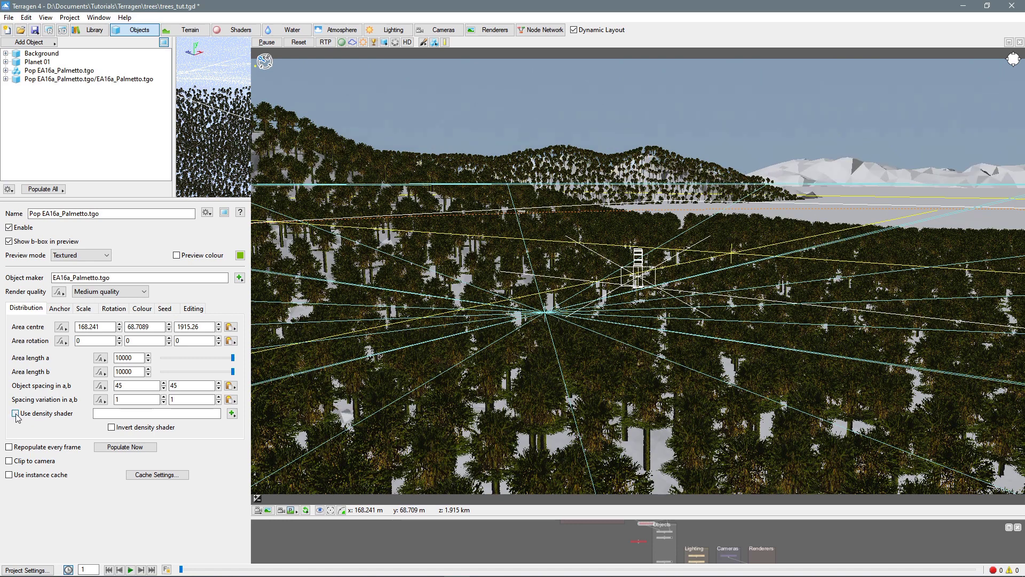
{"action": "left_click", "coordinate": [233, 416]}
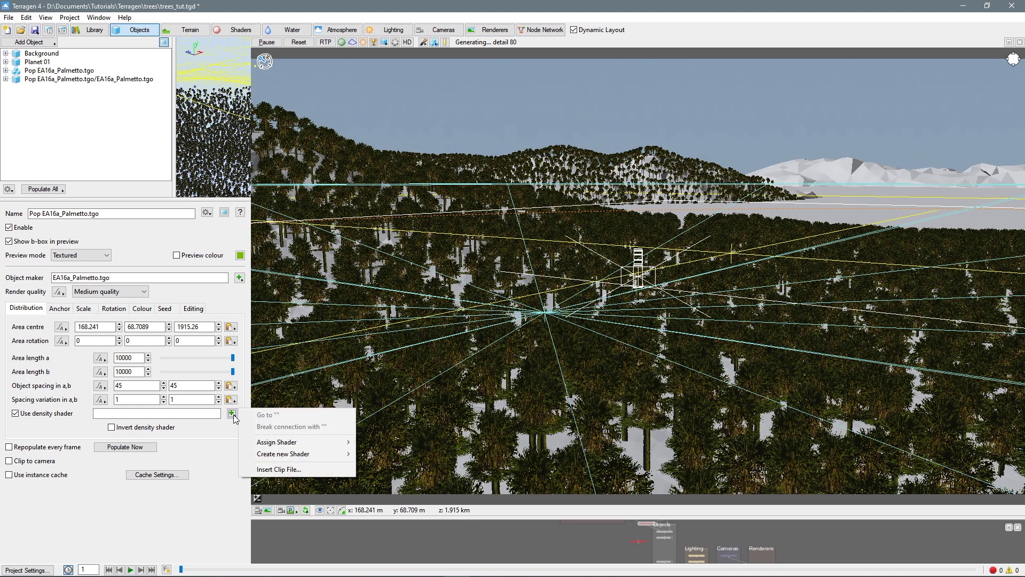
{"action": "mouse_move", "coordinate": [280, 445]}
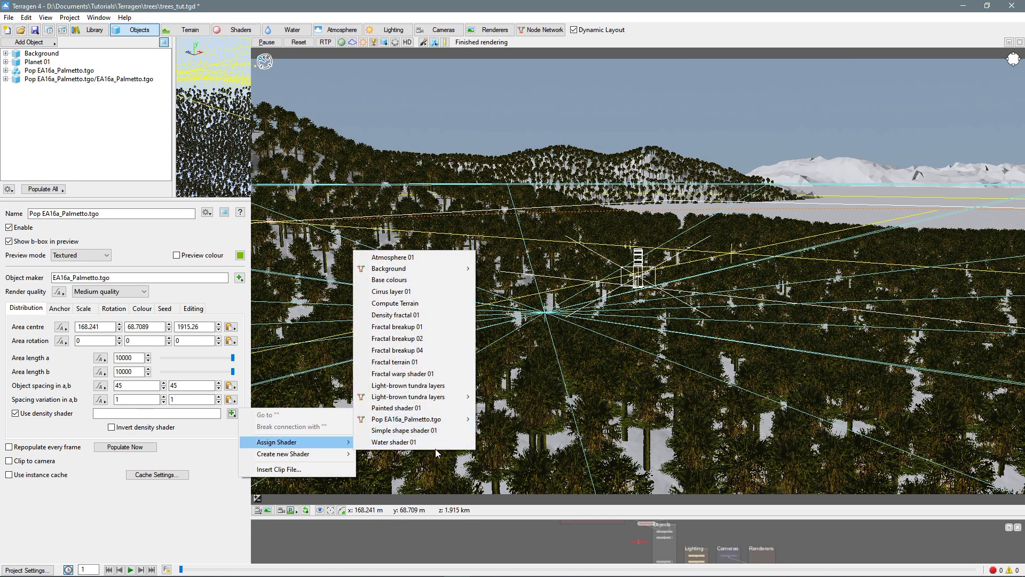
{"action": "left_click", "coordinate": [413, 409]}
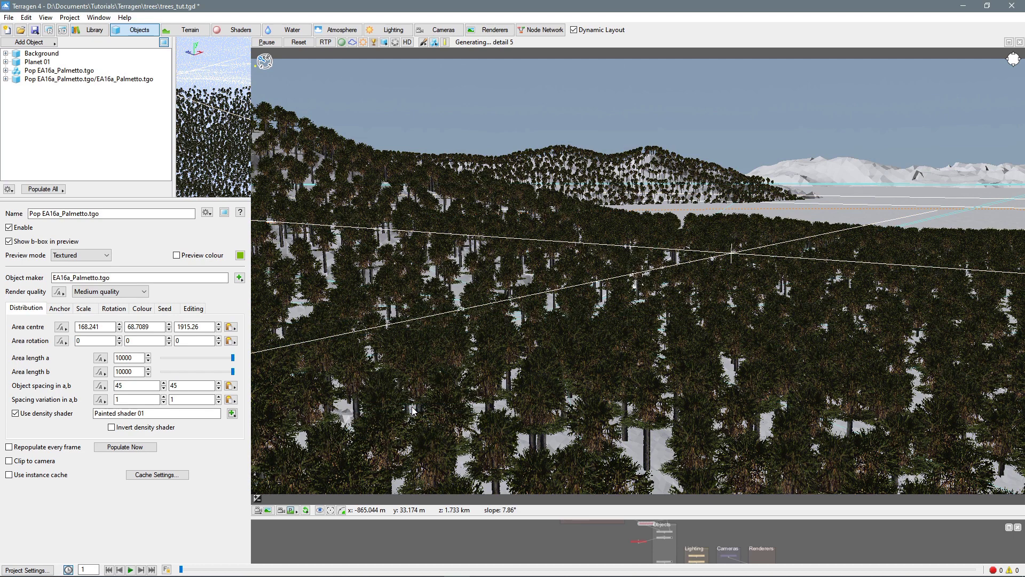
{"action": "left_click", "coordinate": [123, 448]}
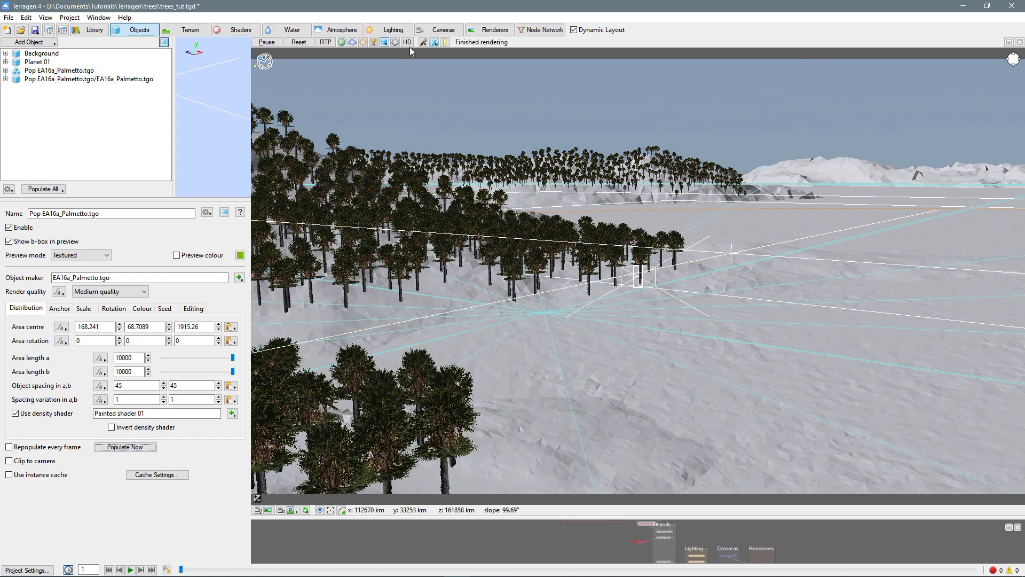
Step: In Render 01, enter image width 1280 (correcting a mistyped 1080) and height 720
{"action": "left_click", "coordinate": [495, 31]}
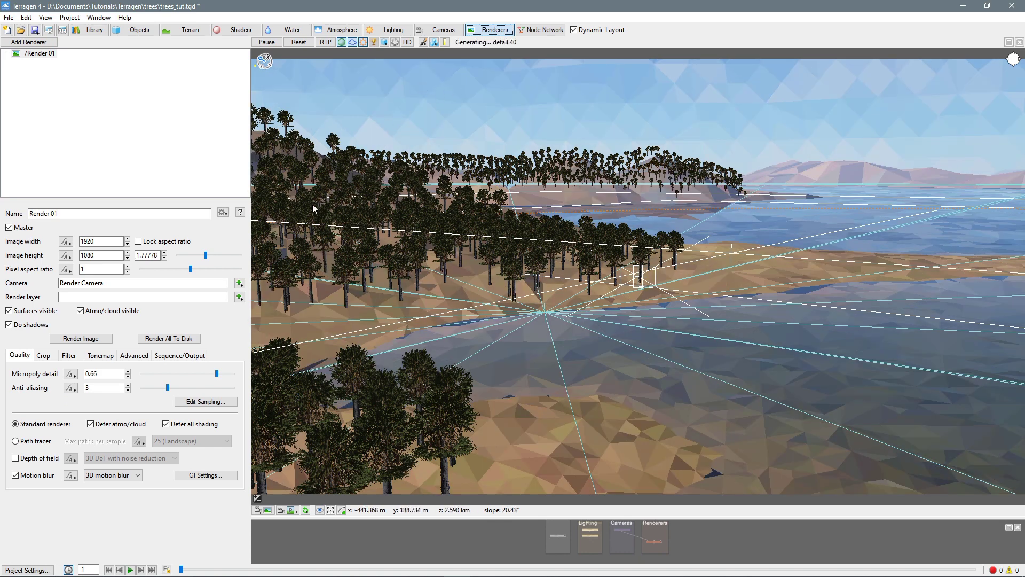
{"action": "double_click", "coordinate": [107, 241]}
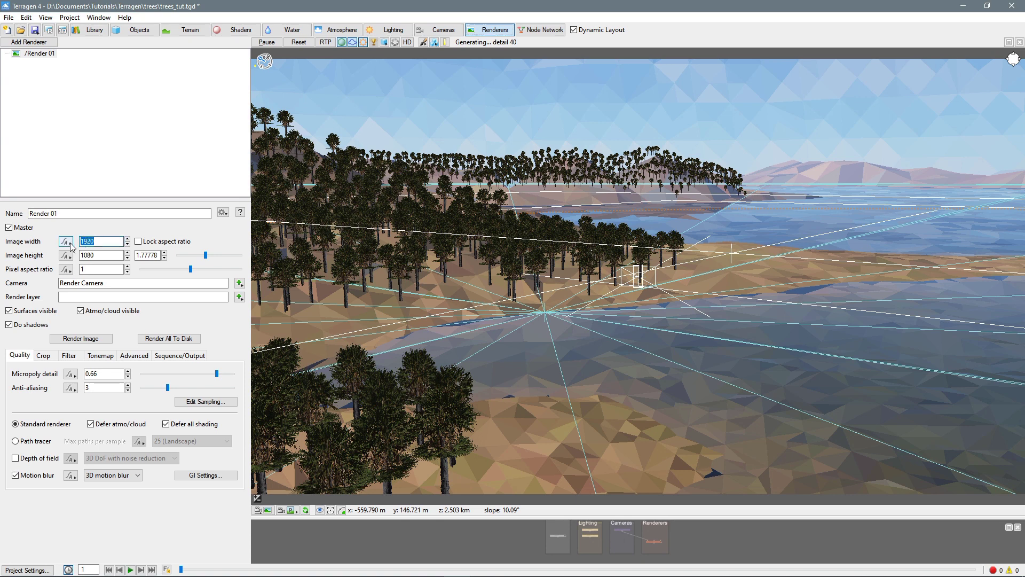
{"action": "type", "text": "1080"}
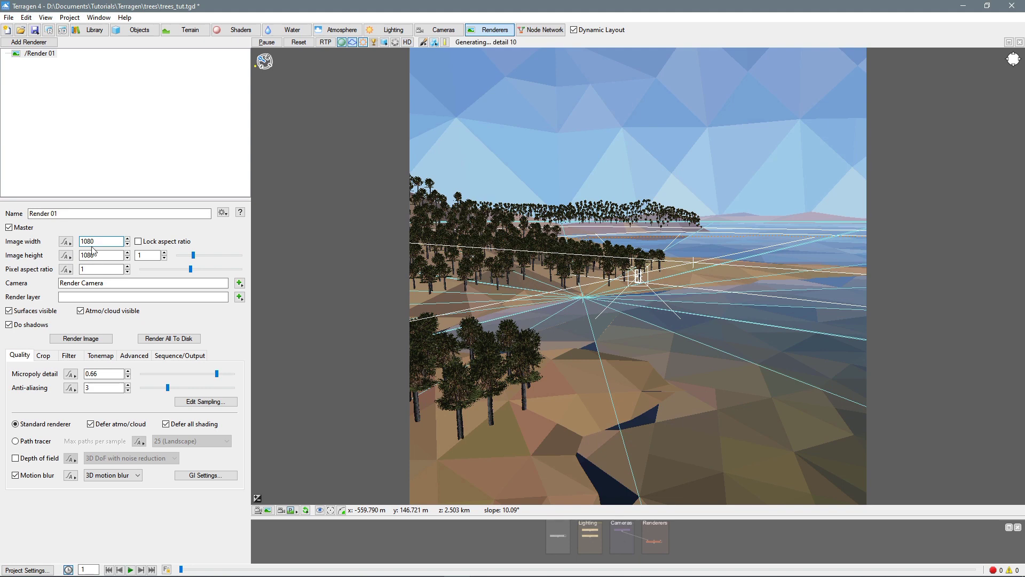
{"action": "double_click", "coordinate": [109, 255]}
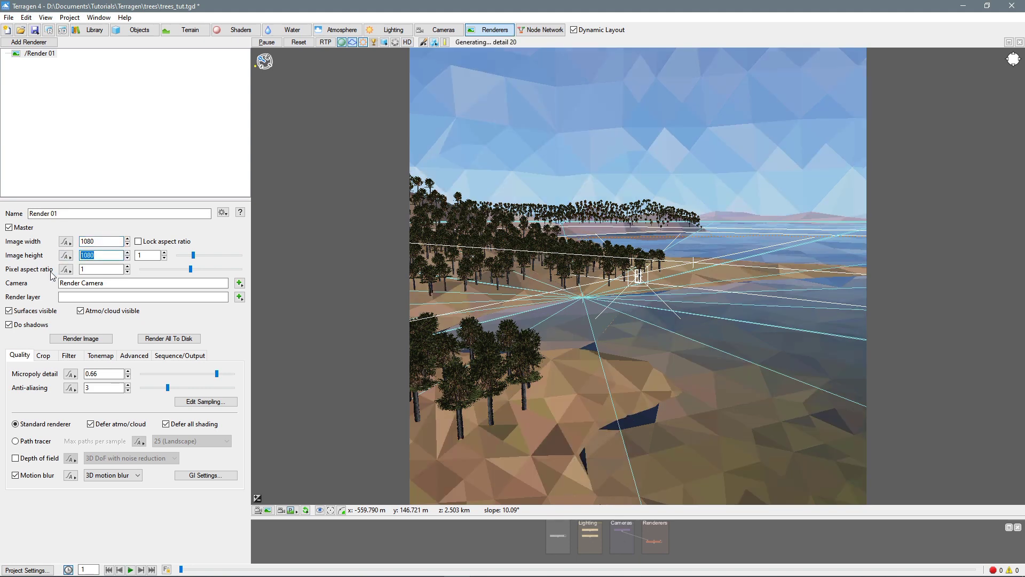
{"action": "double_click", "coordinate": [104, 242]}
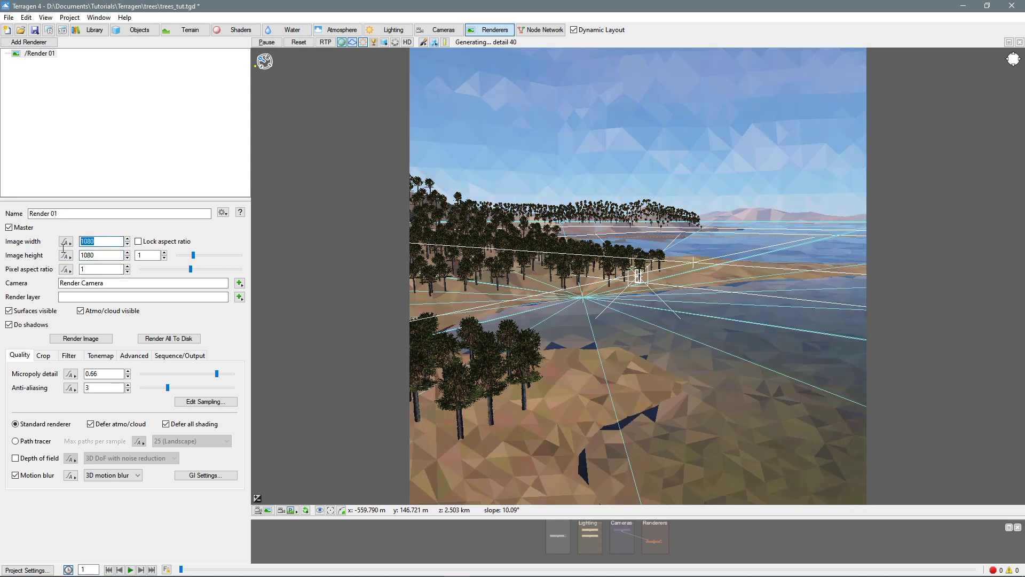
{"action": "type", "text": "1280"}
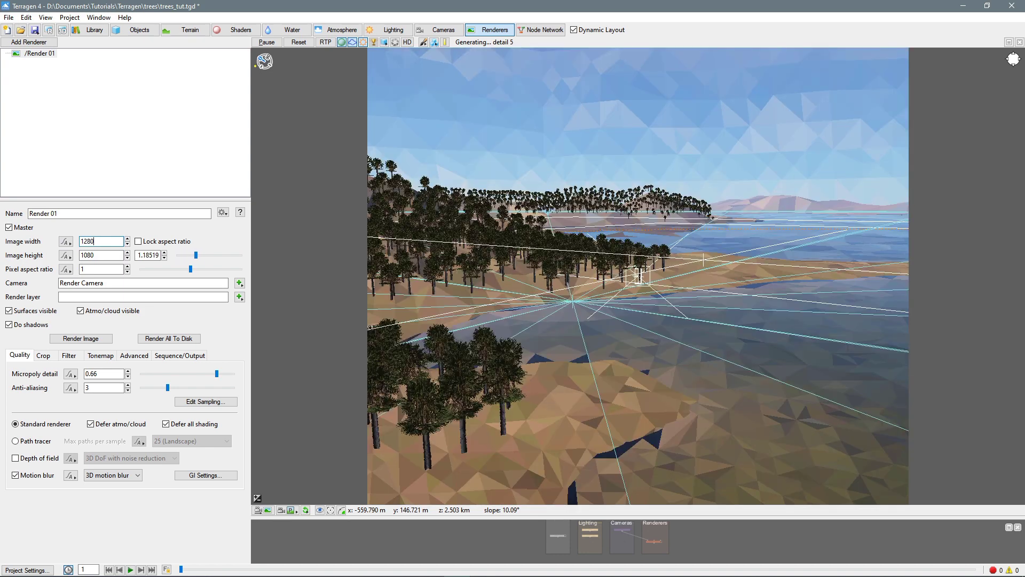
{"action": "double_click", "coordinate": [101, 255]}
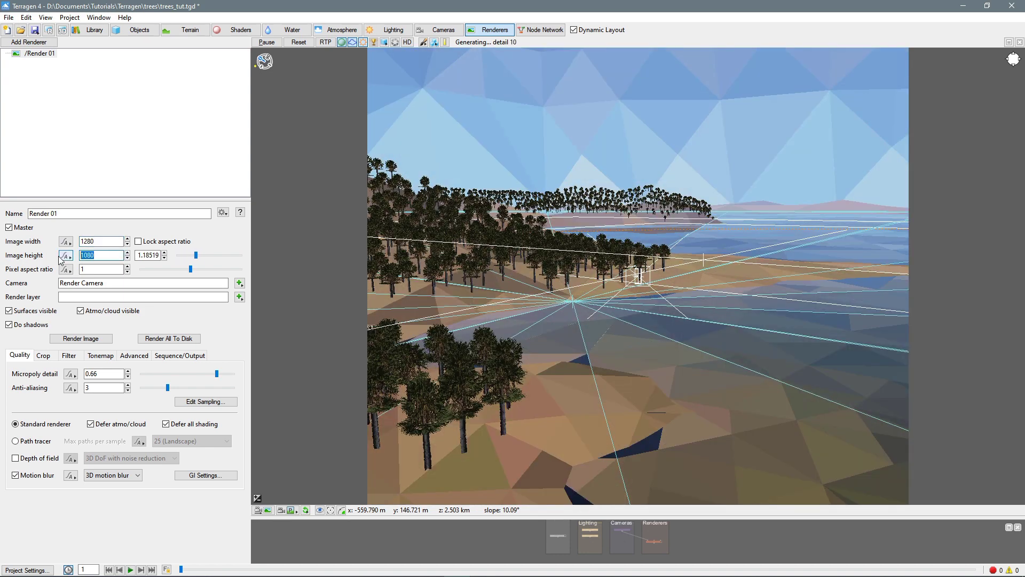
{"action": "type", "text": "720"}
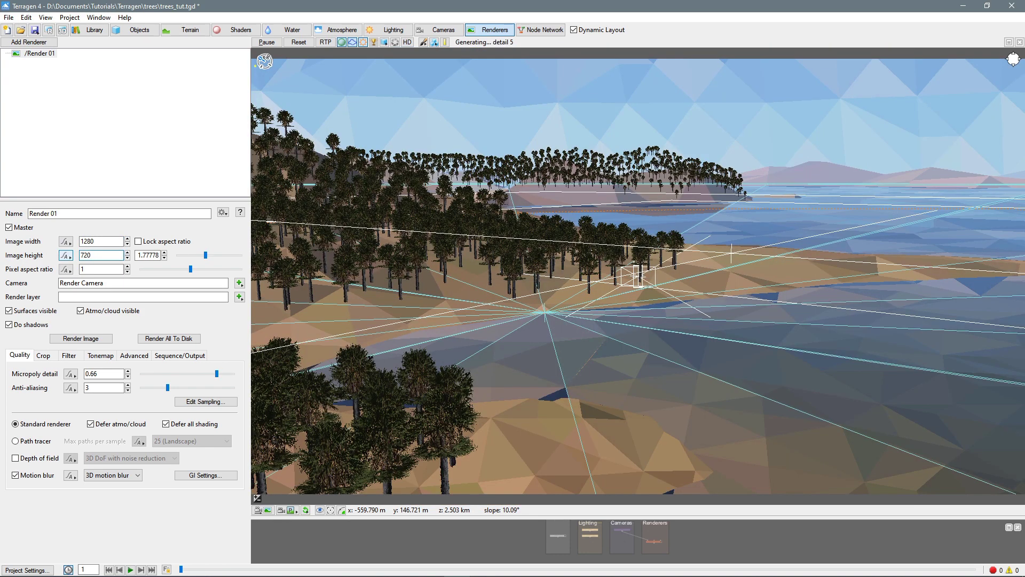
Step: Render the 1280x720 palm-lined coastline image, keeping the settings visible beside the Render View
{"action": "left_click", "coordinate": [74, 339]}
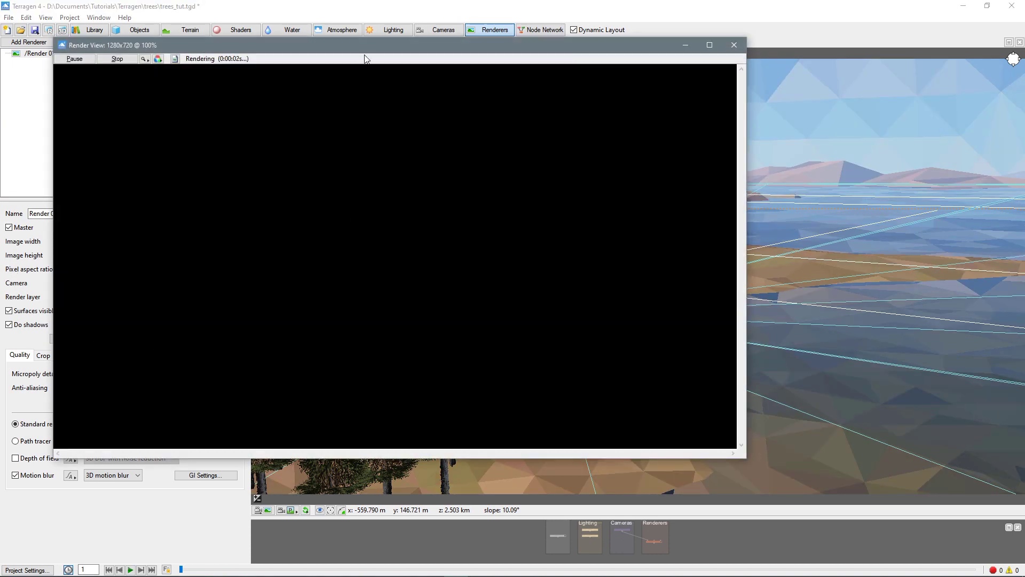
{"action": "left_click_drag", "start_coordinate": [366, 47], "coordinate": [528, 108]}
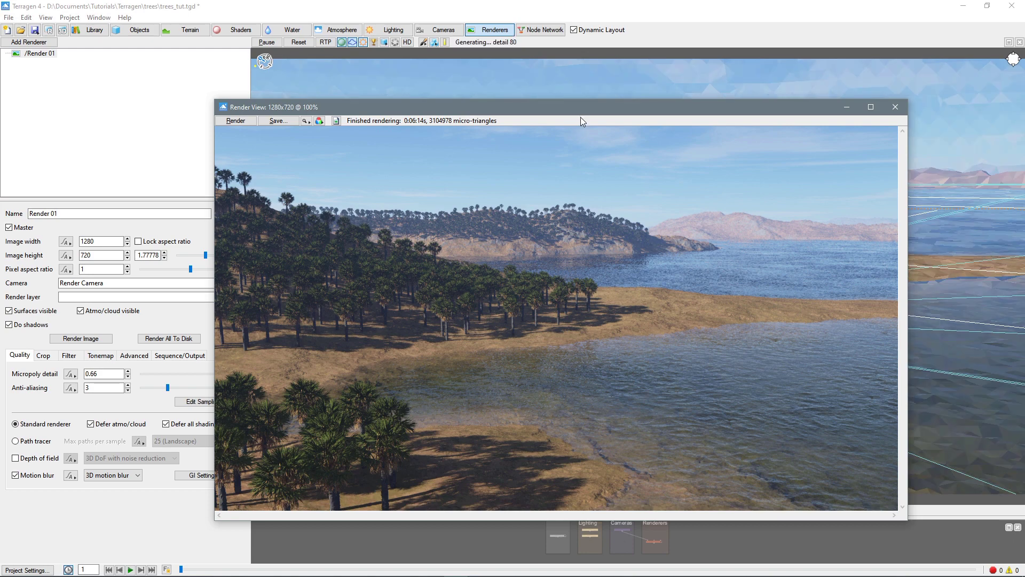
{"action": "left_click_drag", "start_coordinate": [581, 113], "coordinate": [624, 99]}
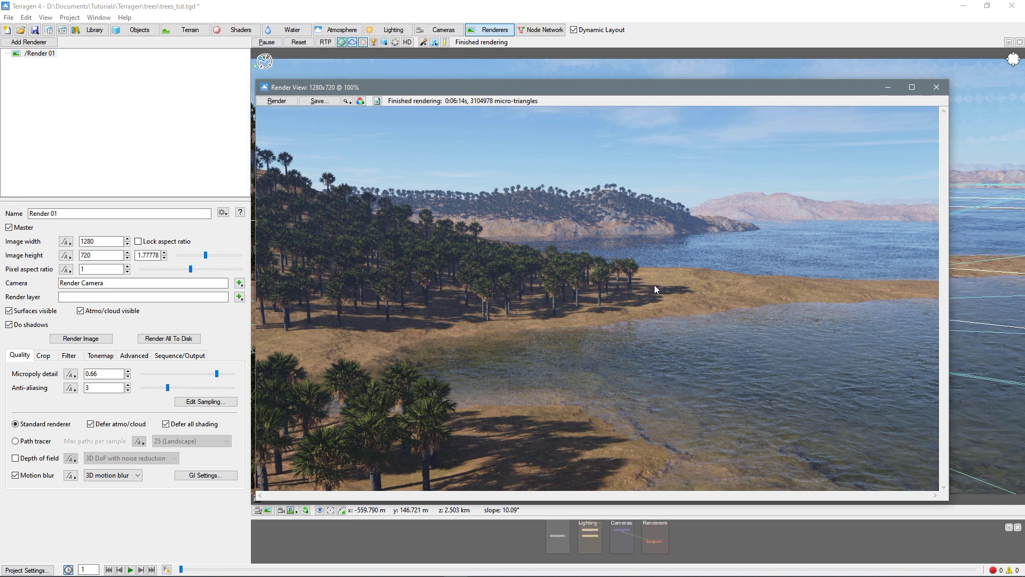
{"action": "left_click_drag", "start_coordinate": [558, 91], "coordinate": [571, 89]}
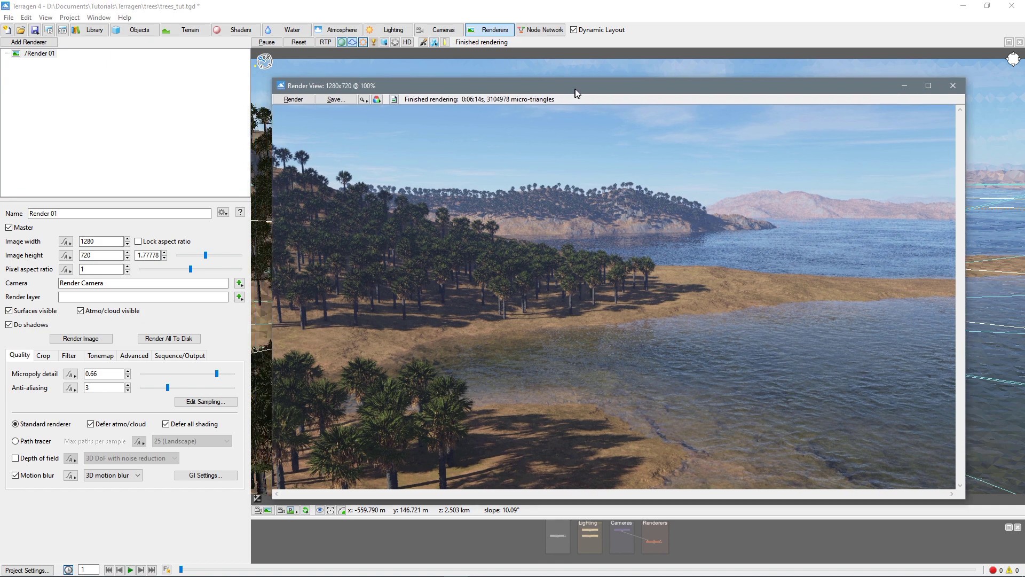